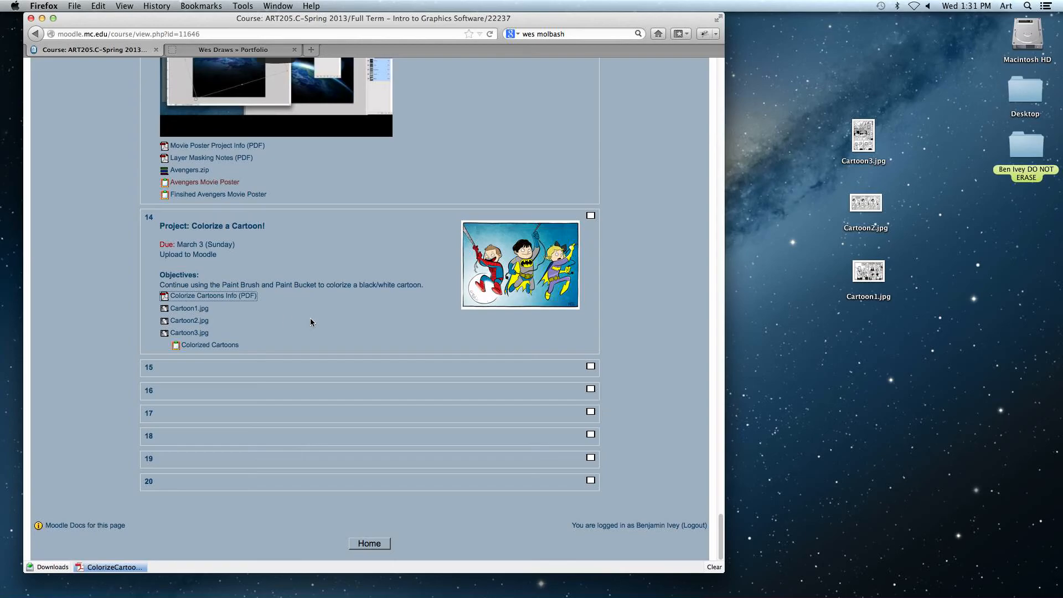
- Preview the Cartoon3.jpg, Cartoon2.jpg and Cartoon1.jpg line drawings on the desktop
left_click(895, 156)
left_click(869, 140)
key("space")
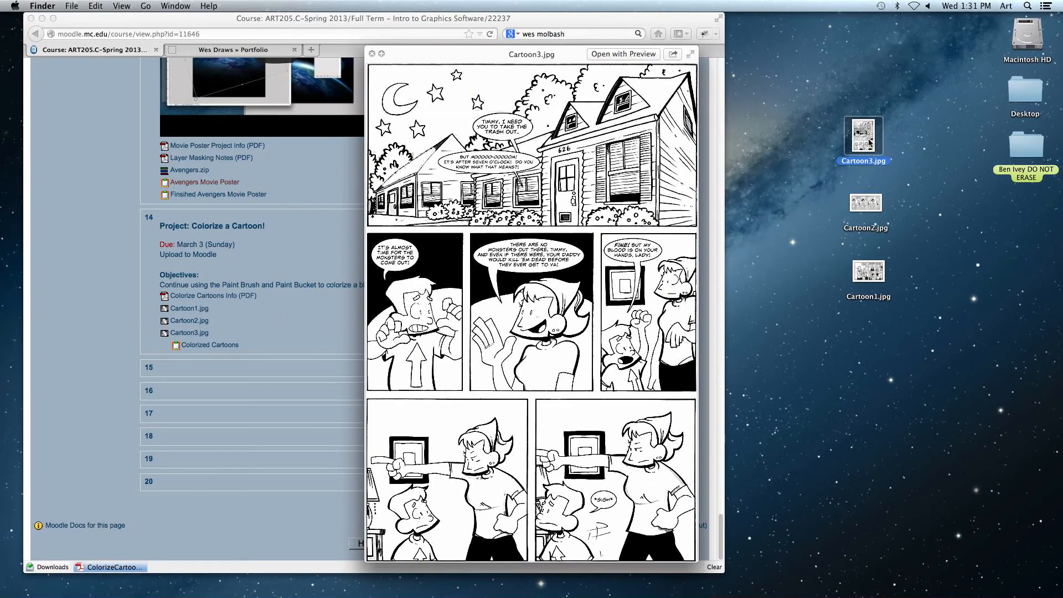
key("Down")
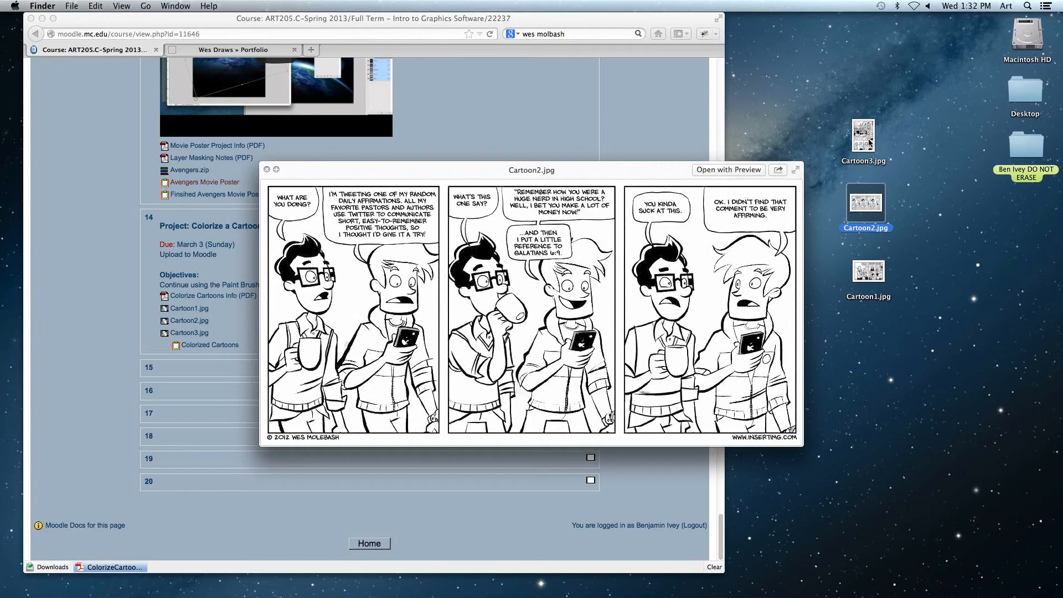
key("Down")
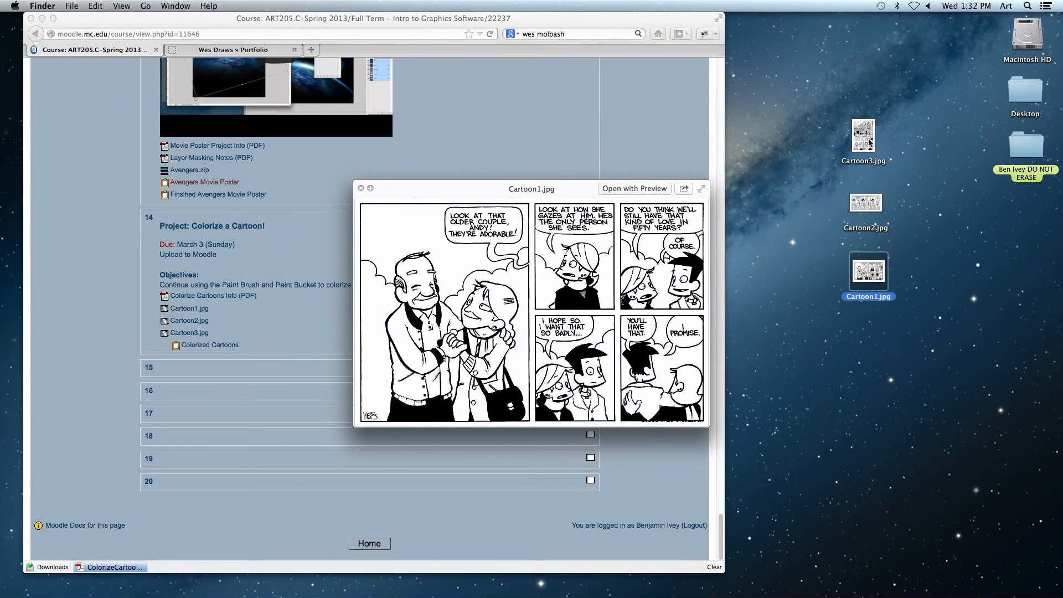
key("Up")
key("Up")
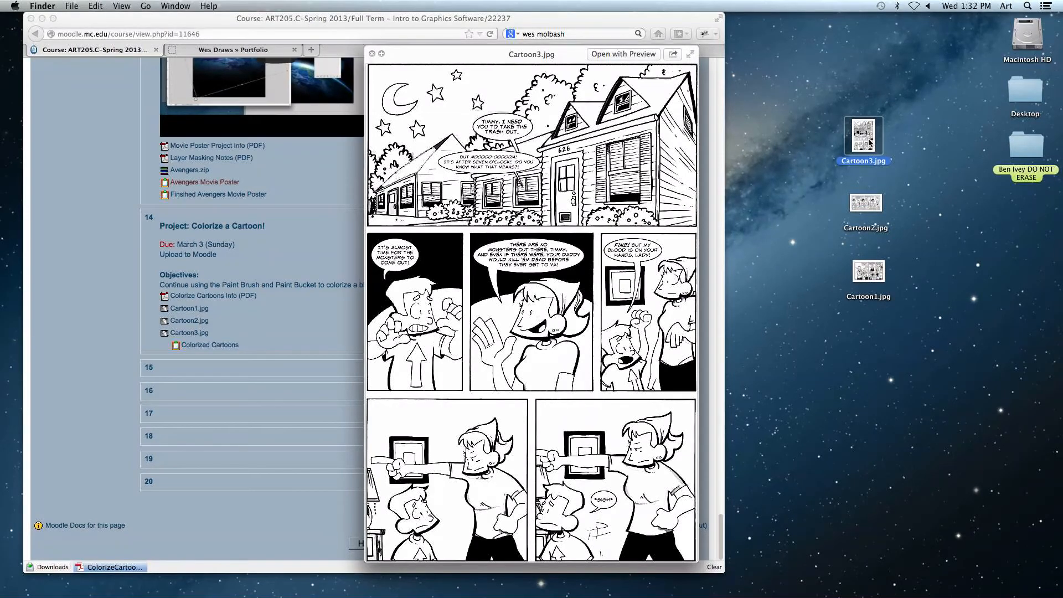
key("space")
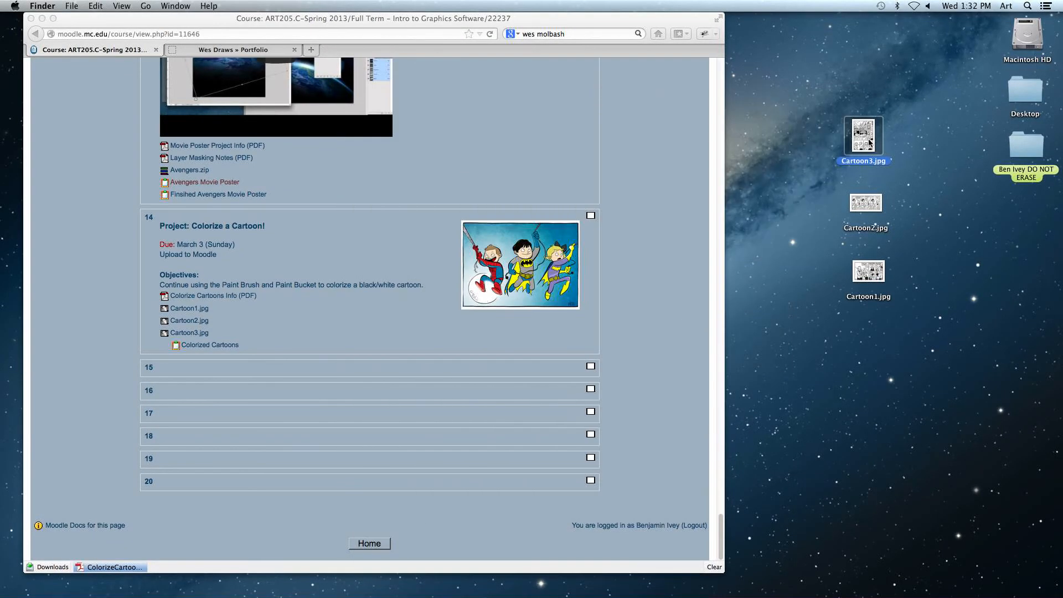
left_click(912, 140)
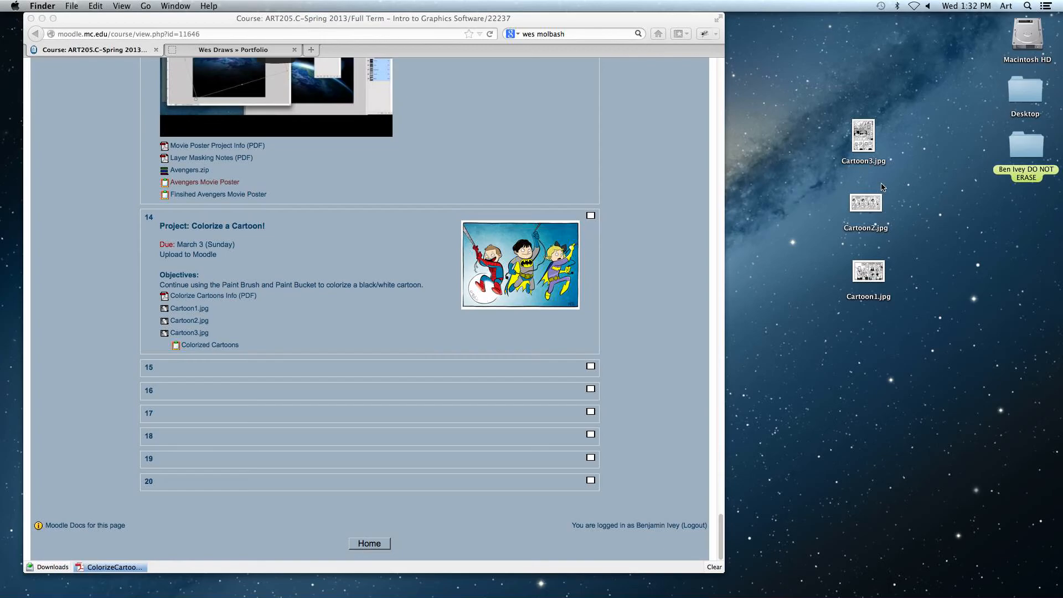
- Switch to Photoshop with the partly coloured Cartoon2.jpg and move the floating Layers panel higher over the drawing
mouse_move(887, 570)
left_click(1013, 571)
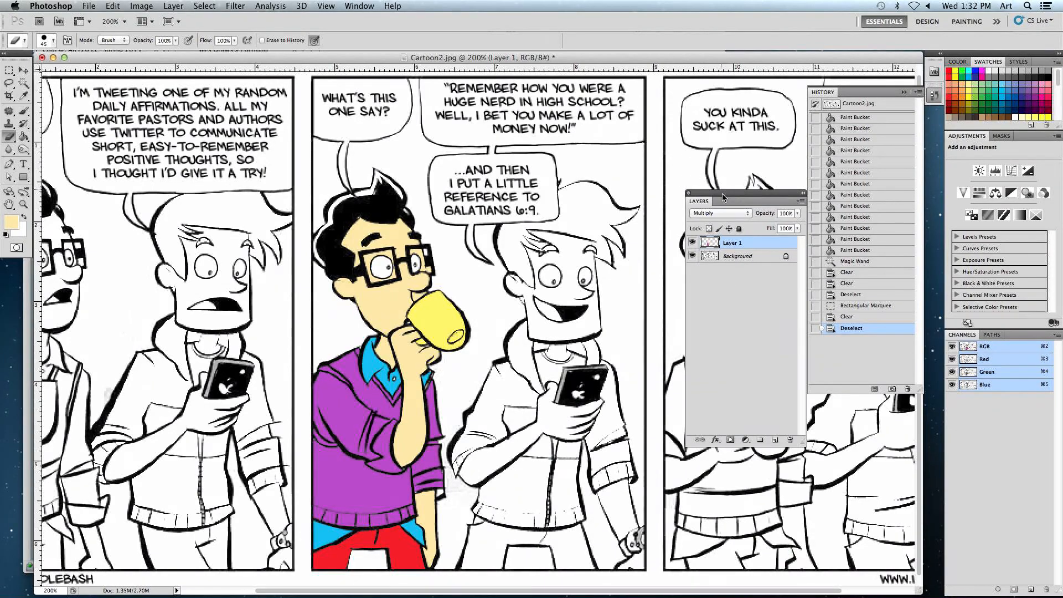
left_click_drag(726, 193, 702, 139)
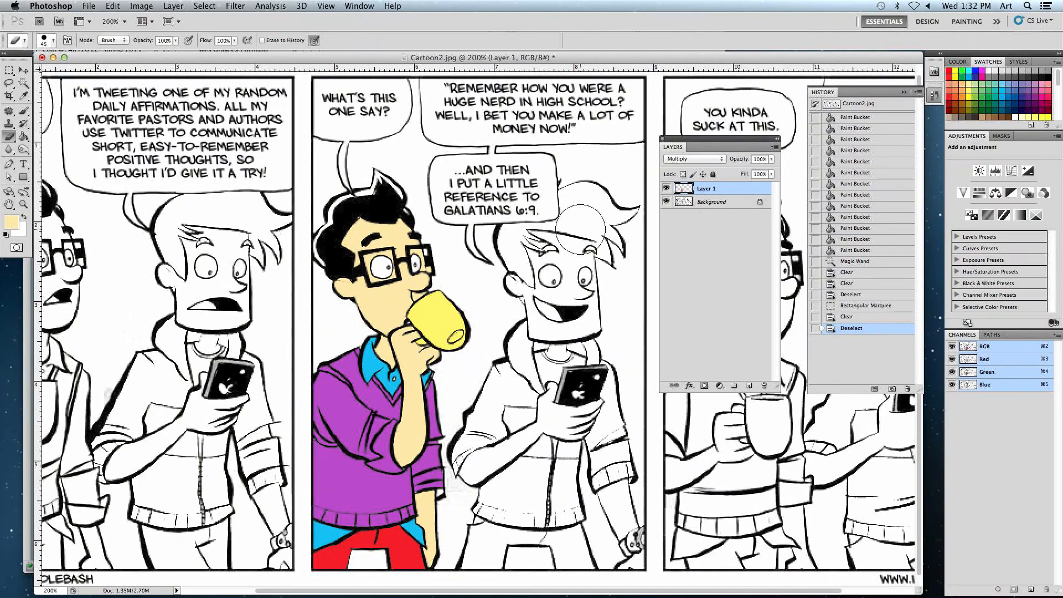
- Compare the Background line art with the Multiply colour layer, ending with Layer 1 as the active layer
left_click(715, 208)
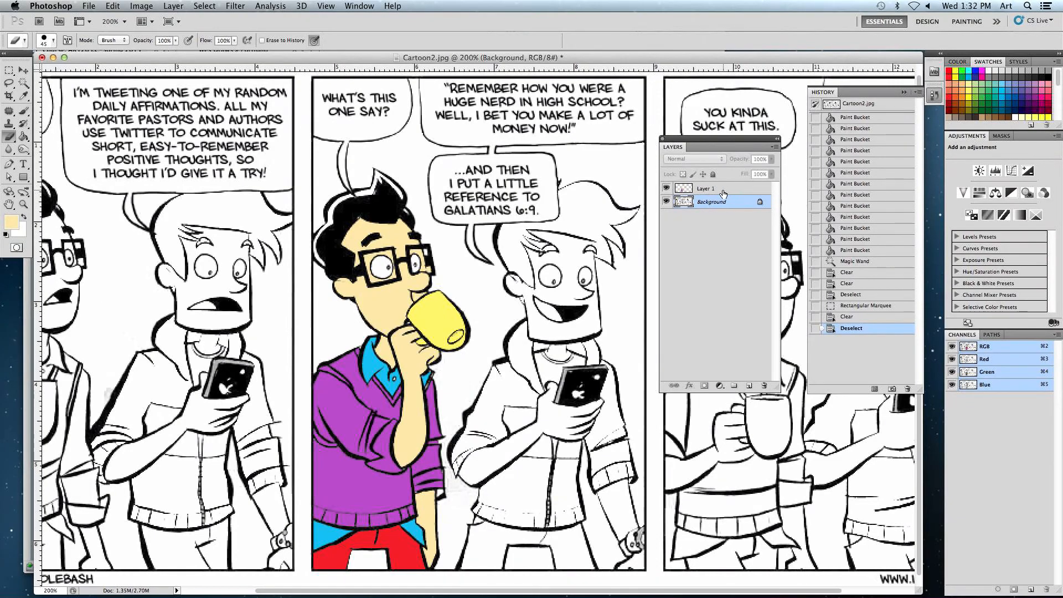
left_click(723, 192)
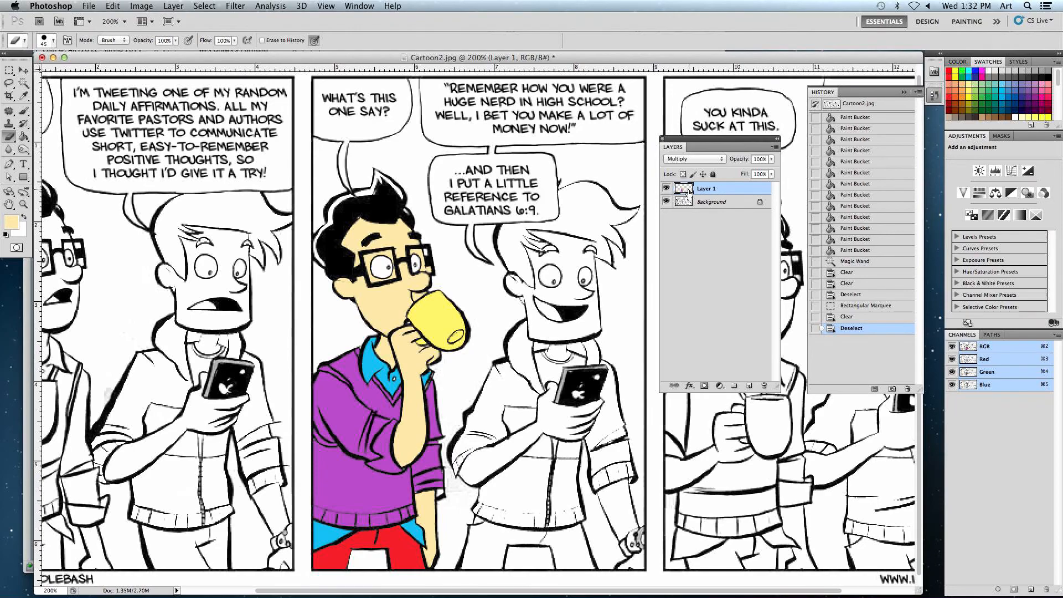
left_click(724, 202)
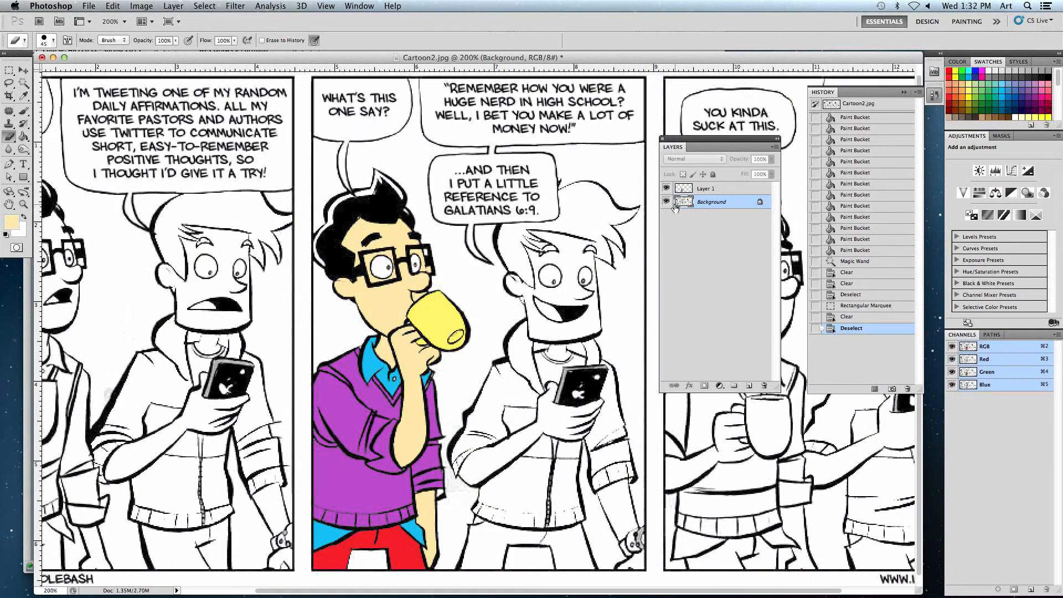
left_click(726, 194)
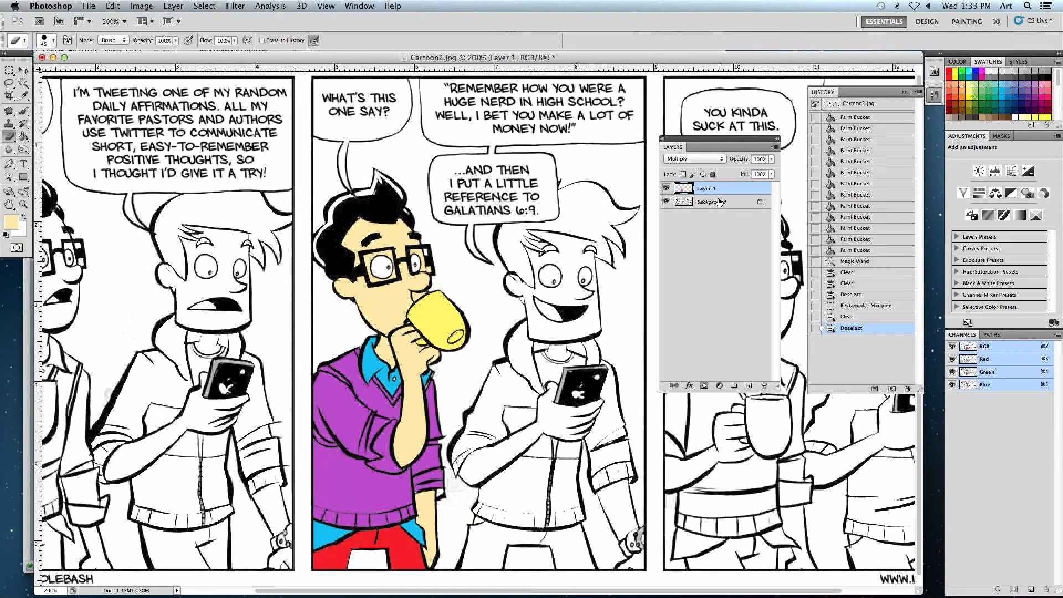
- Ready the Paint Bucket tool in Normal mode for colouring the phone-holding man in the middle frame
left_click(25, 113)
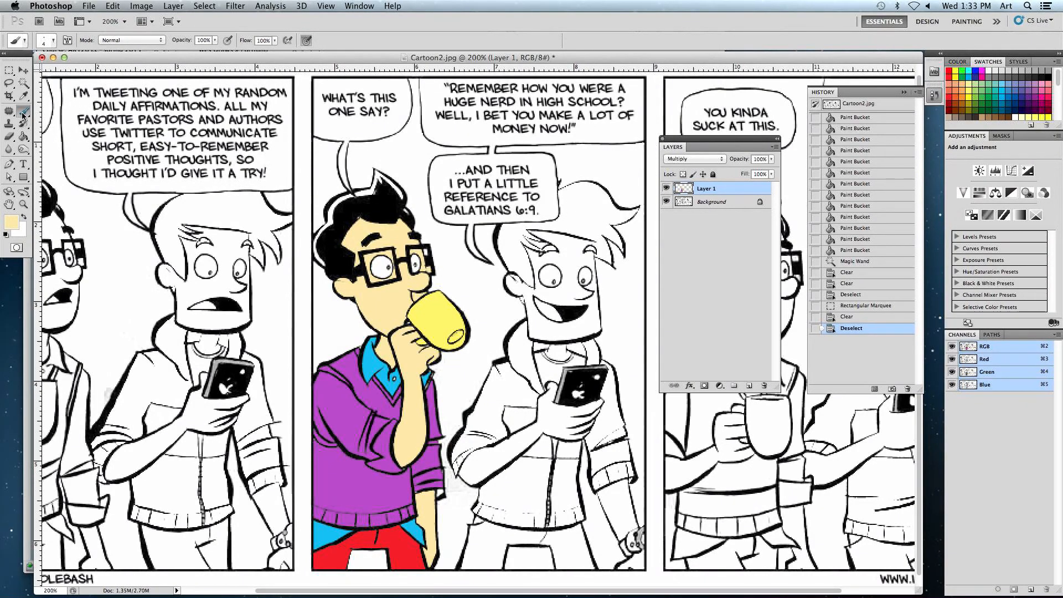
left_click(23, 145)
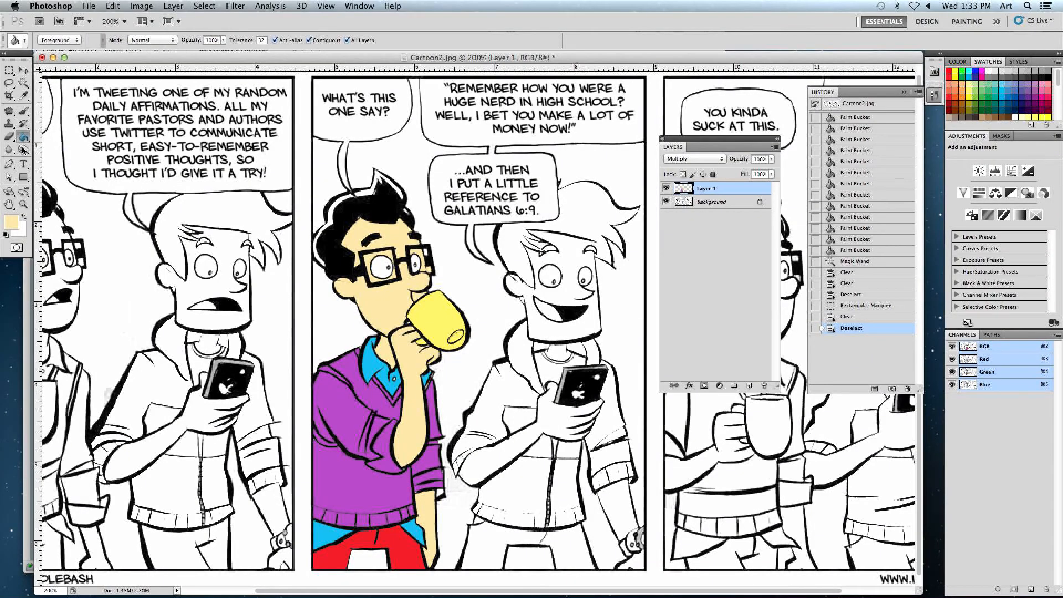
left_click_drag(470, 307, 364, 298)
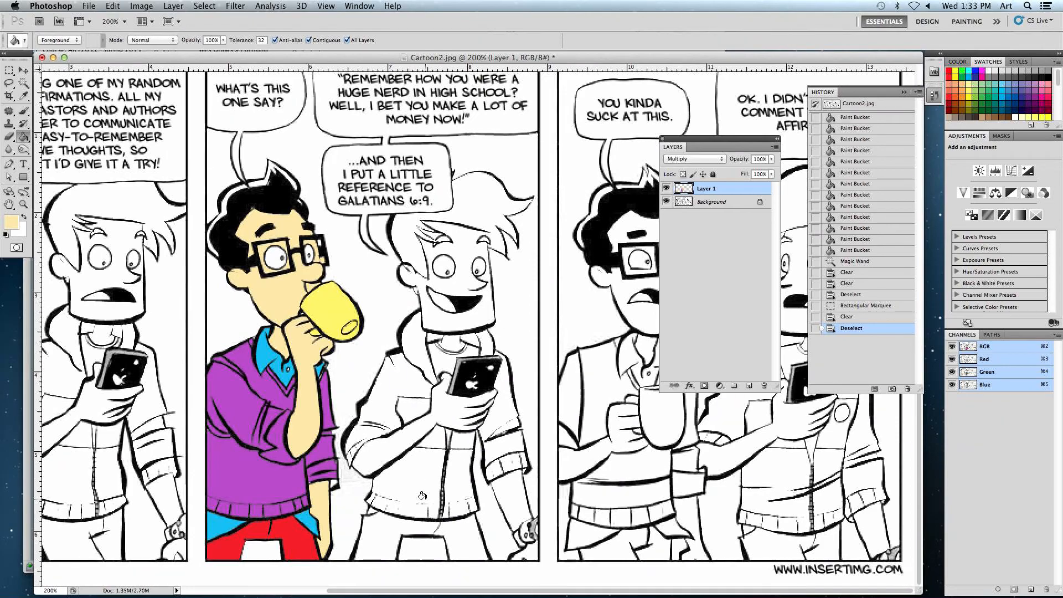
key("super+equal")
left_click_drag(426, 465, 441, 335)
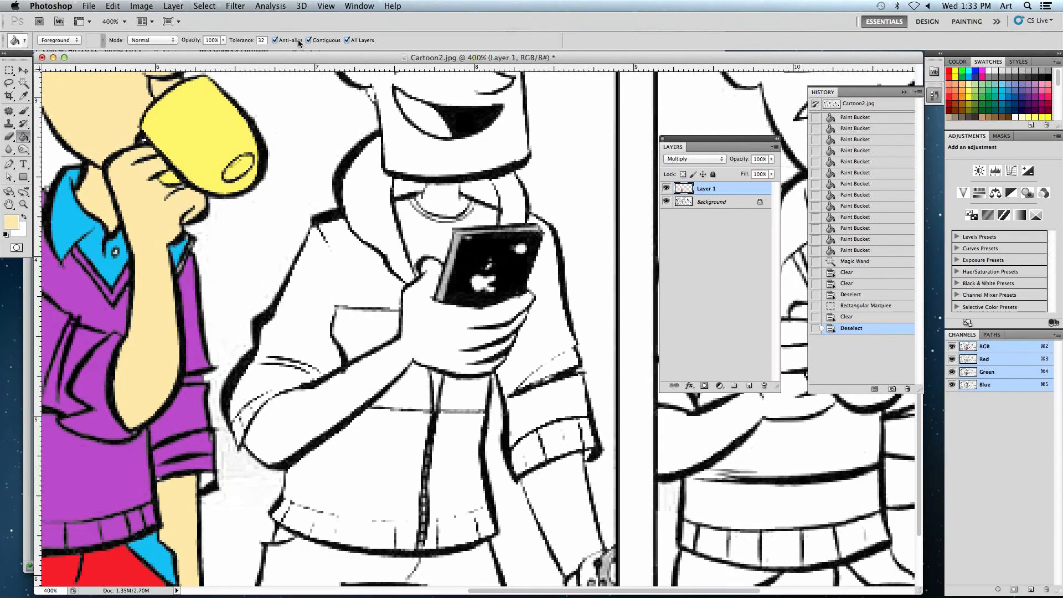
left_click(161, 43)
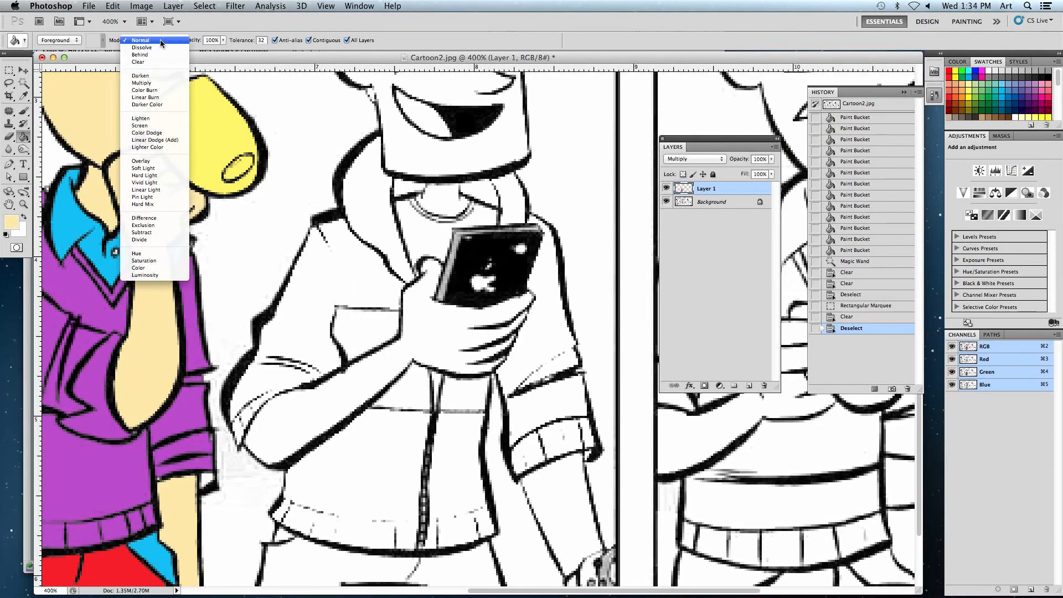
left_click(162, 41)
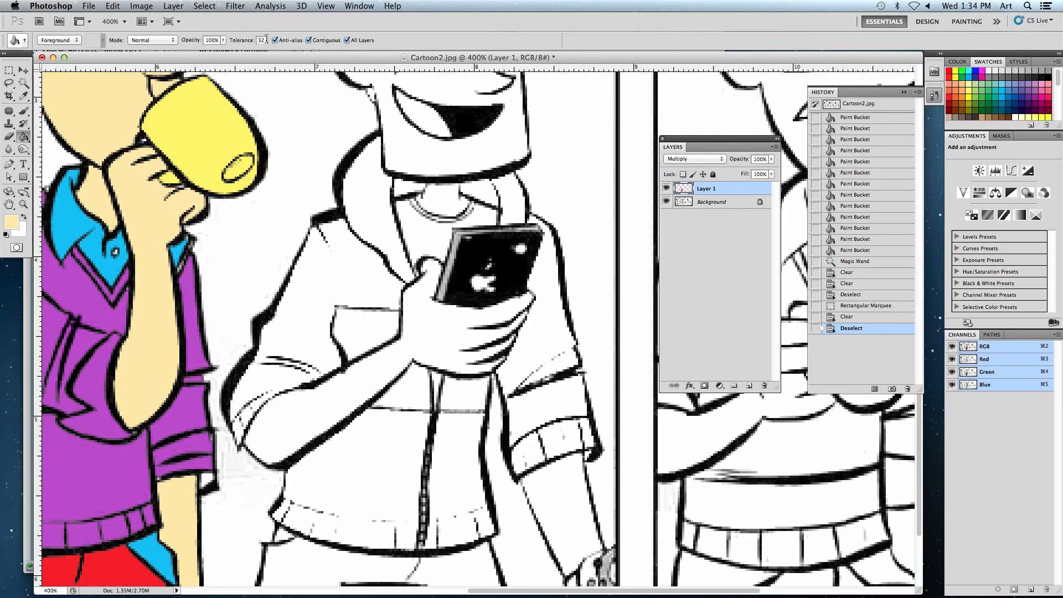
- Try filling the phone-holding man's jacket with green while Contiguous and All Layers are off, and undo the fill
left_click(309, 41)
left_click(309, 41)
left_click(309, 40)
left_click(982, 96)
left_click(347, 41)
left_click(326, 273)
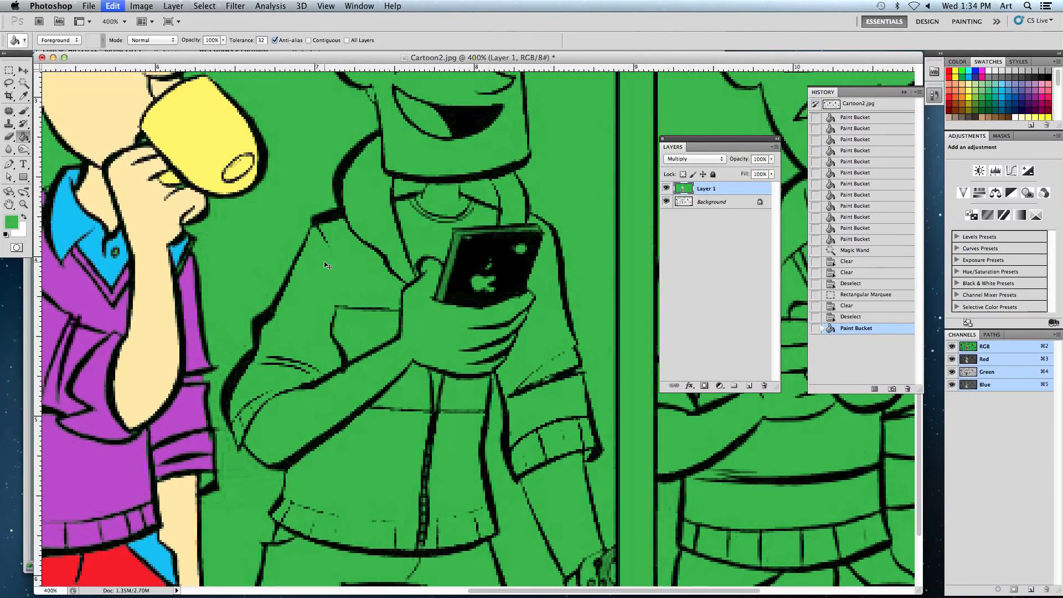
key("super+z")
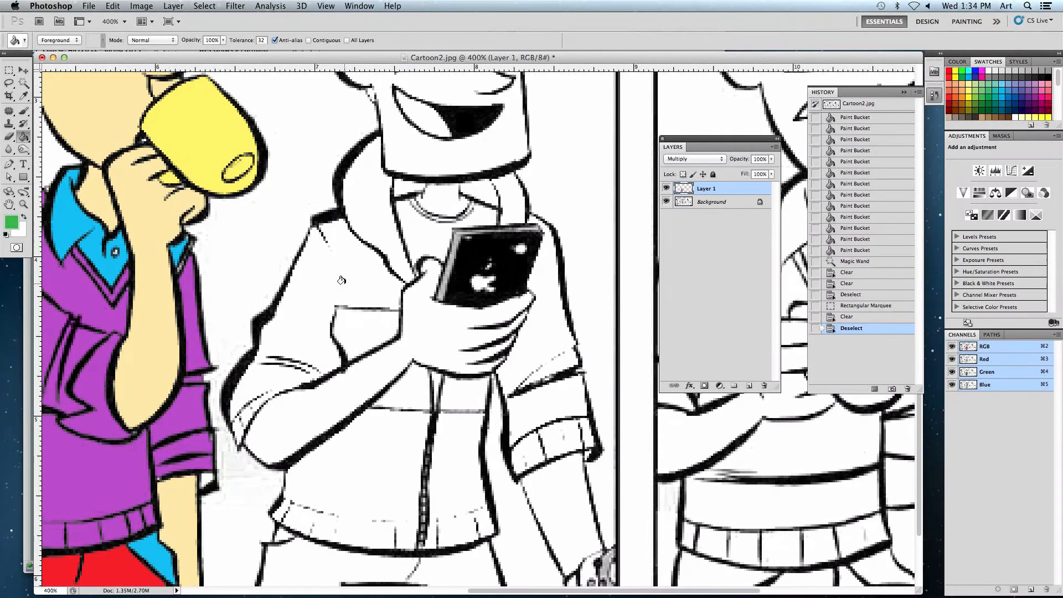
- Turn Contiguous and All Layers back on and fill the jacket's shoulder and sleeve on the mug-holder's side with green
left_click(325, 42)
left_click(347, 41)
left_click(322, 281)
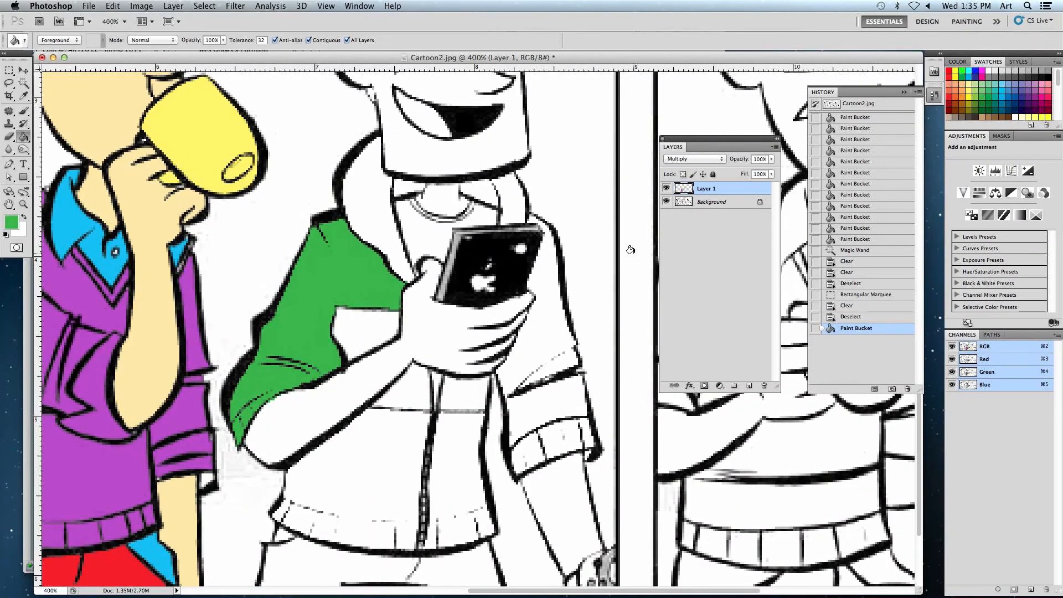
- Try a green fill on the white background with All Layers off, undo it and turn All Layers back on
left_click(321, 148)
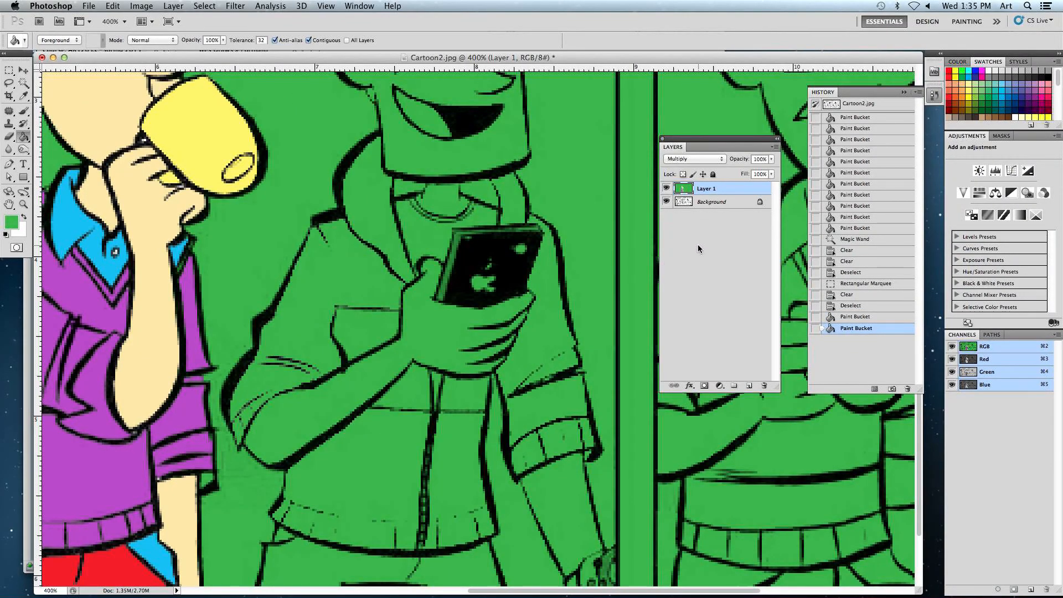
key("super+z")
left_click(345, 41)
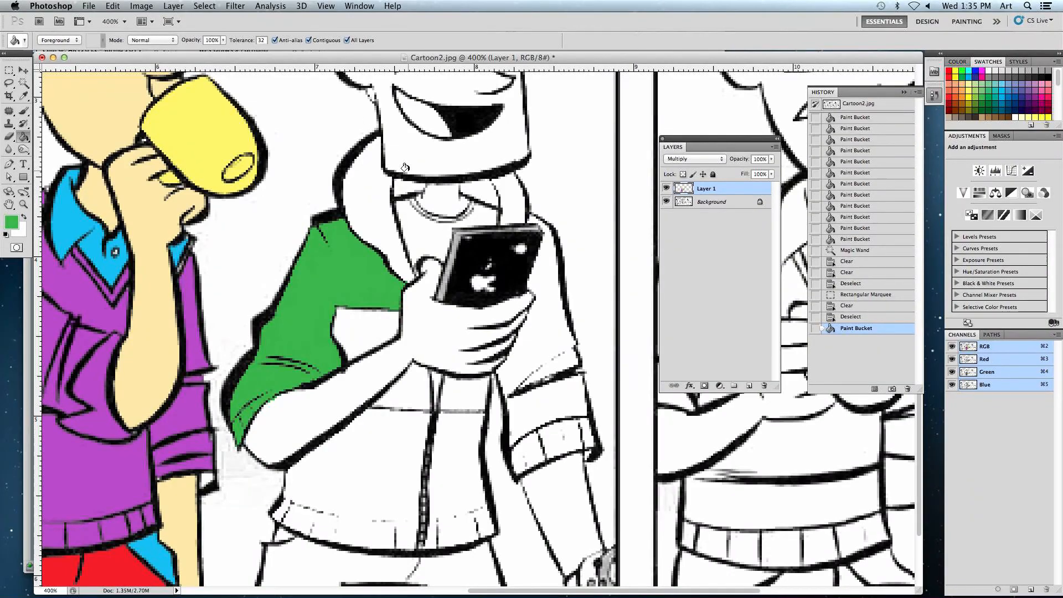
- Fill both sides of the jacket's hood, the second sleeve and its ribbed cuff with green
left_click(362, 199)
left_click(507, 206)
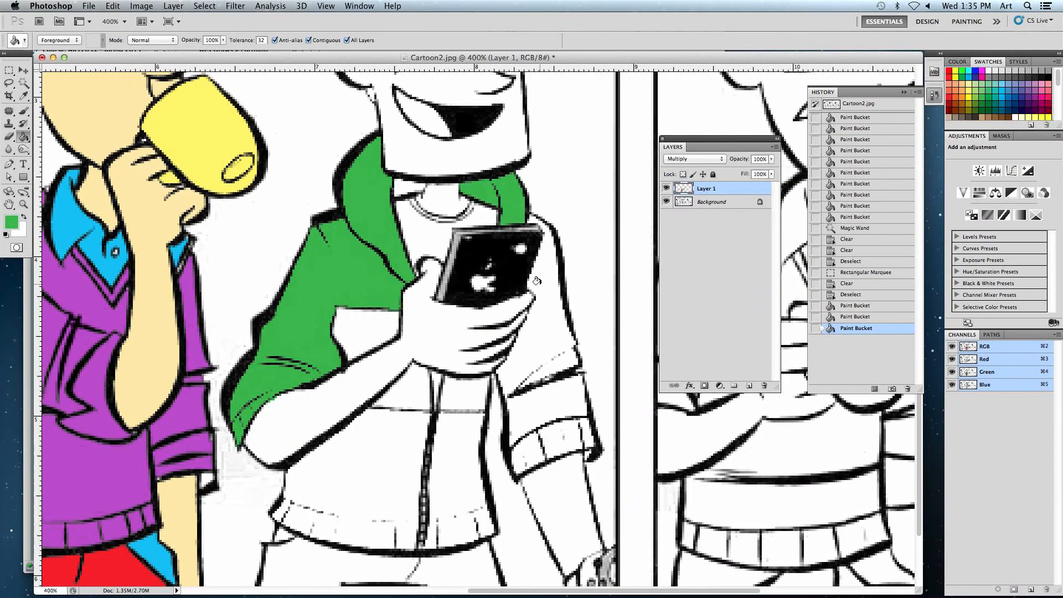
left_click(540, 282)
left_click(554, 422)
left_click(560, 435)
left_click(529, 447)
- Fill the jacket's front halves, chest pocket and the remaining white area inside the hood with green
left_click(445, 445)
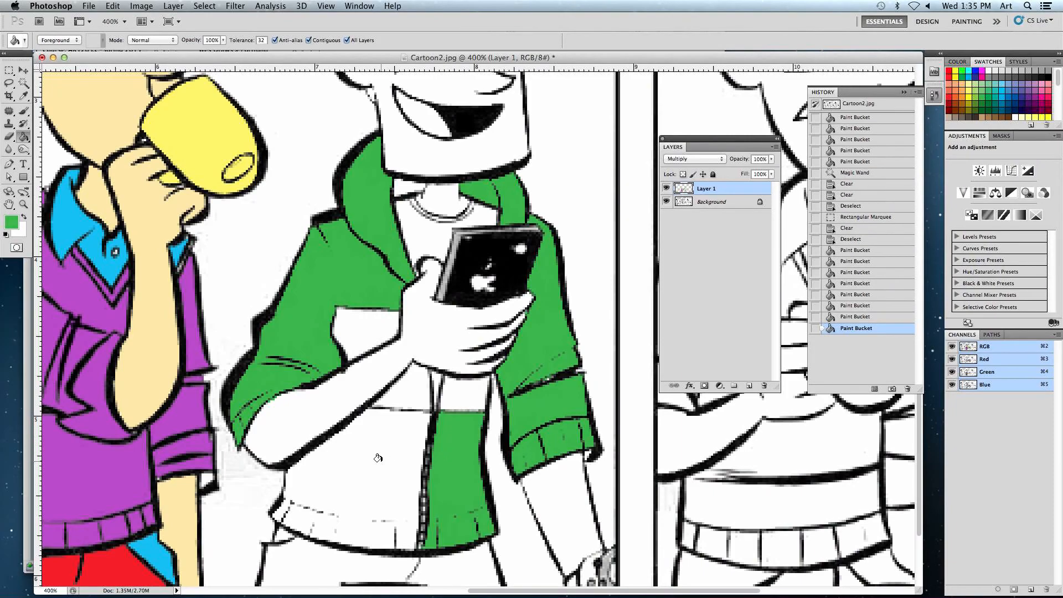
left_click(354, 482)
left_click(405, 388)
left_click(365, 333)
left_click(455, 388)
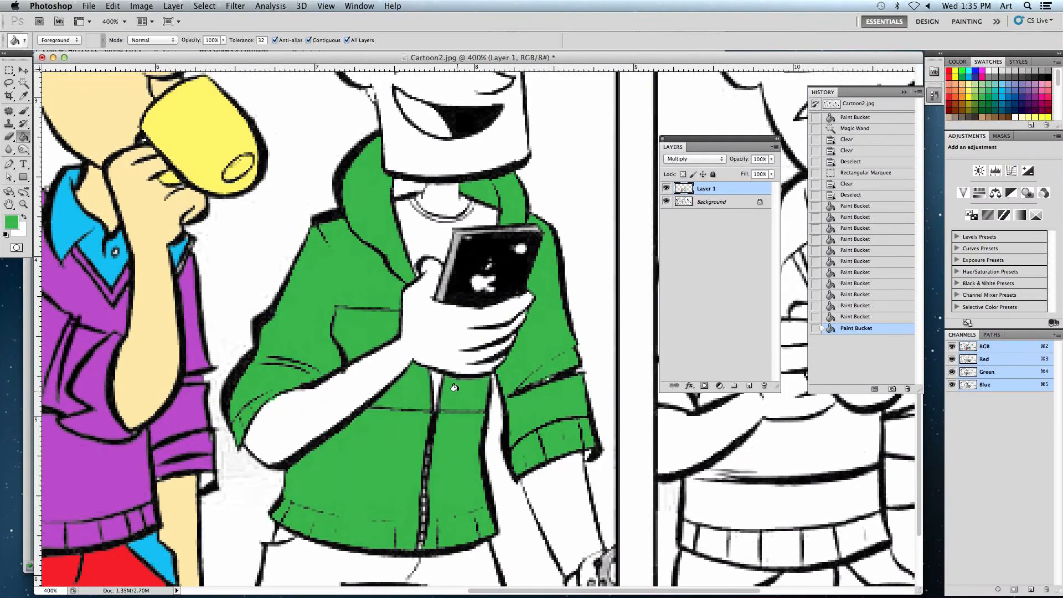
left_click(407, 187)
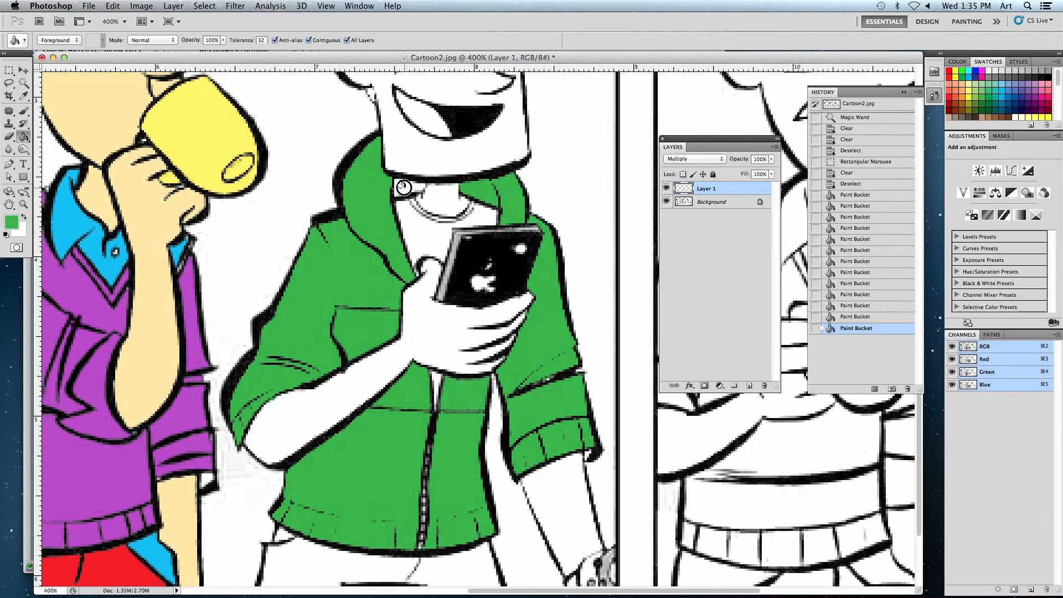
- Brush green over the small unfilled gaps at the sleeve fold and beside the hood's lower edge
left_click_drag(367, 301, 350, 200)
scroll(372, 200, "up", 5)
scroll(373, 199, "right", 3)
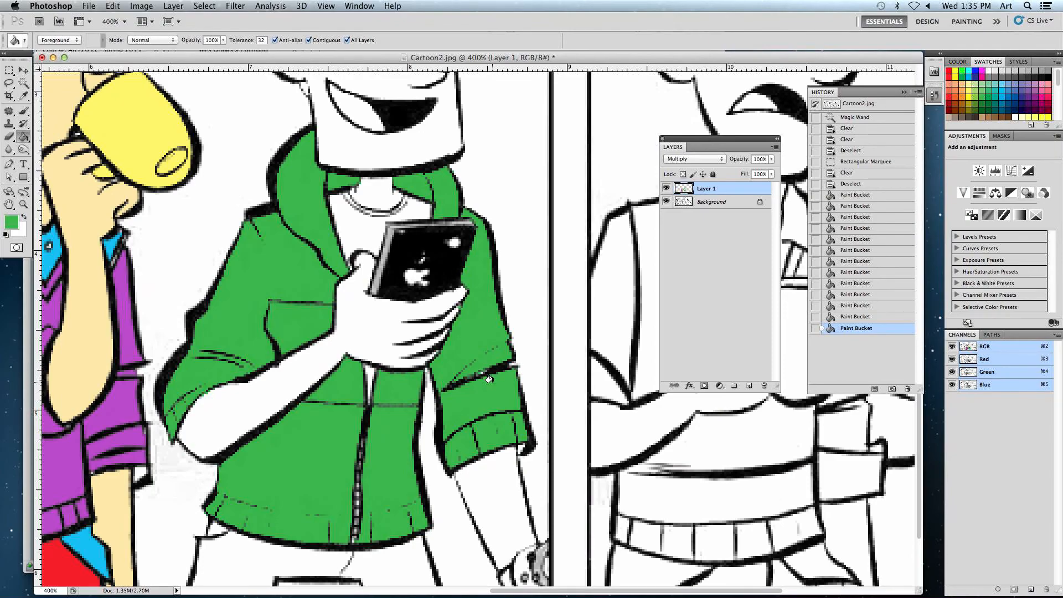
left_click(23, 113)
left_click_drag(479, 375, 453, 362)
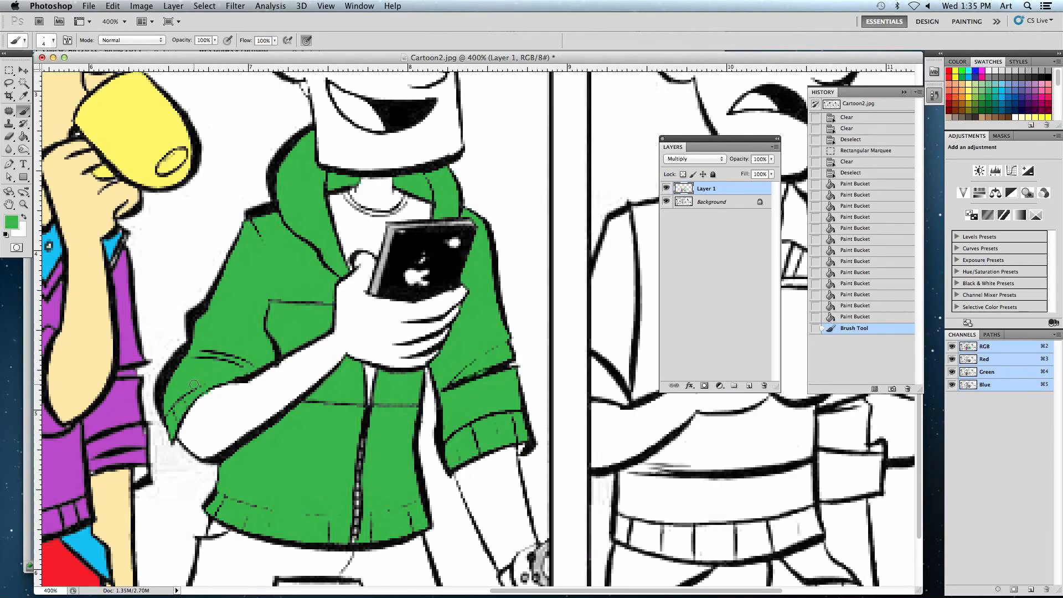
left_click_drag(339, 270, 329, 288)
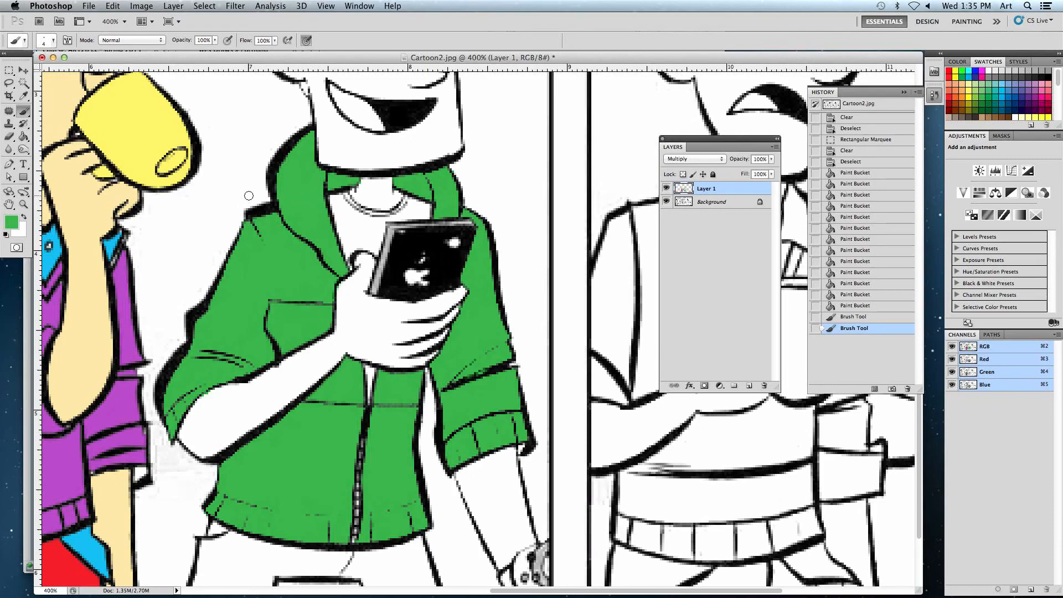
- Fill the man's T-shirt with red using the Paint Bucket, both at the neckline and in the gap below his hand
left_click(23, 139)
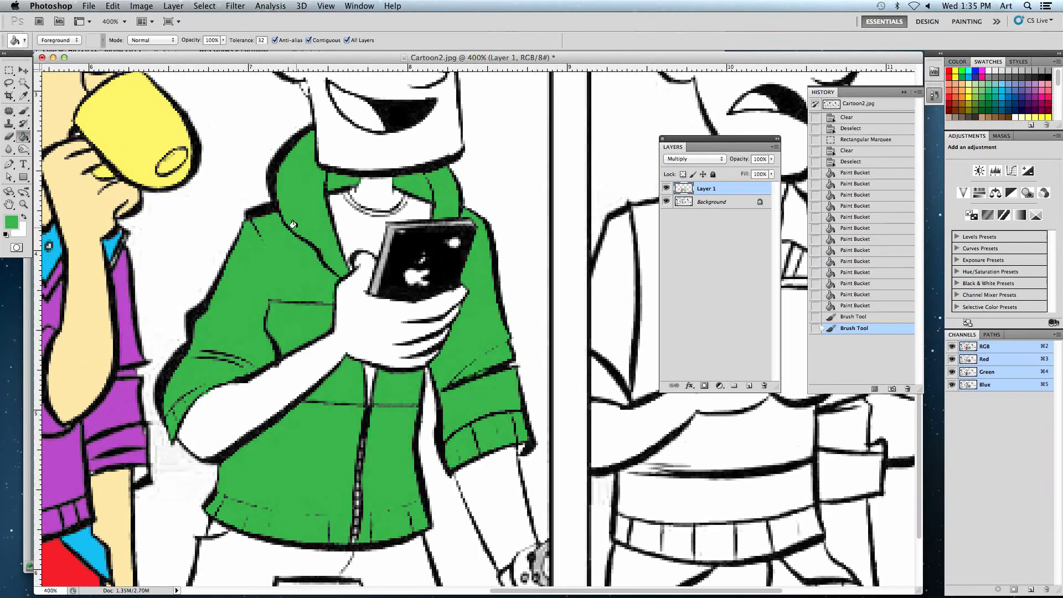
key("super+minus")
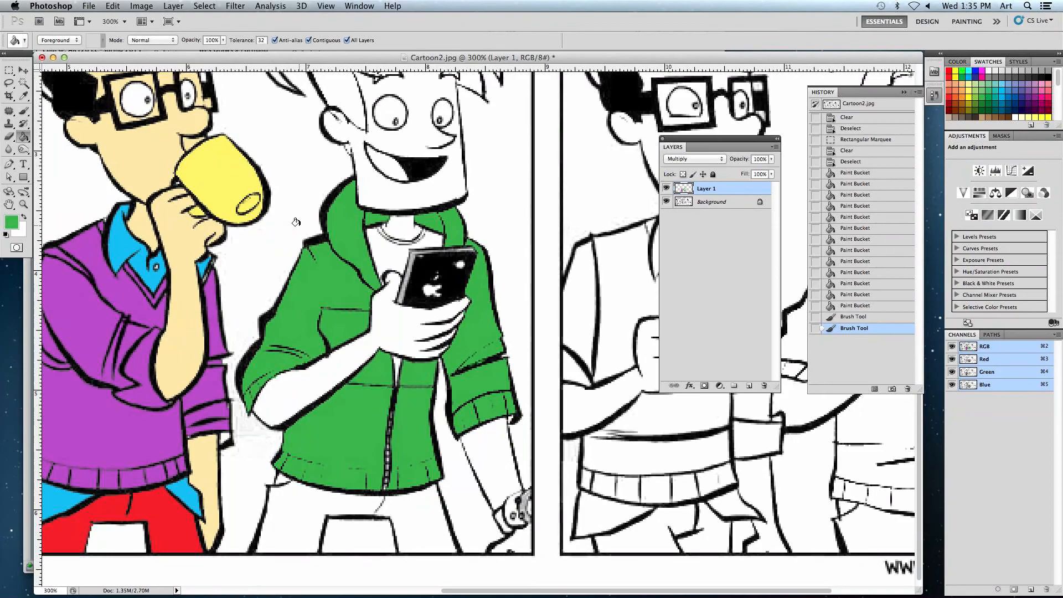
left_click_drag(332, 175, 299, 236)
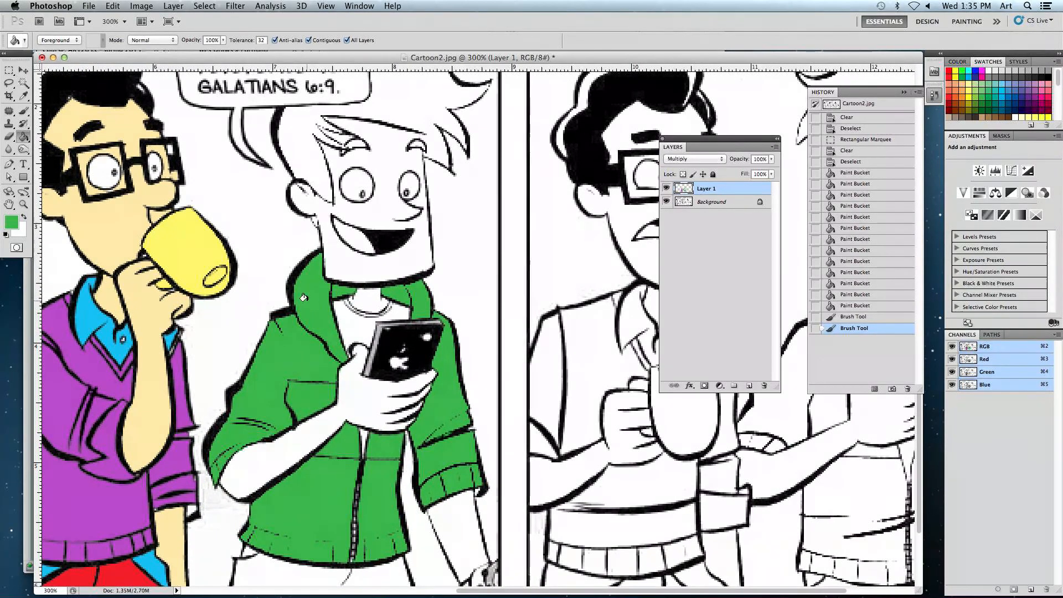
left_click(948, 94)
left_click(357, 317)
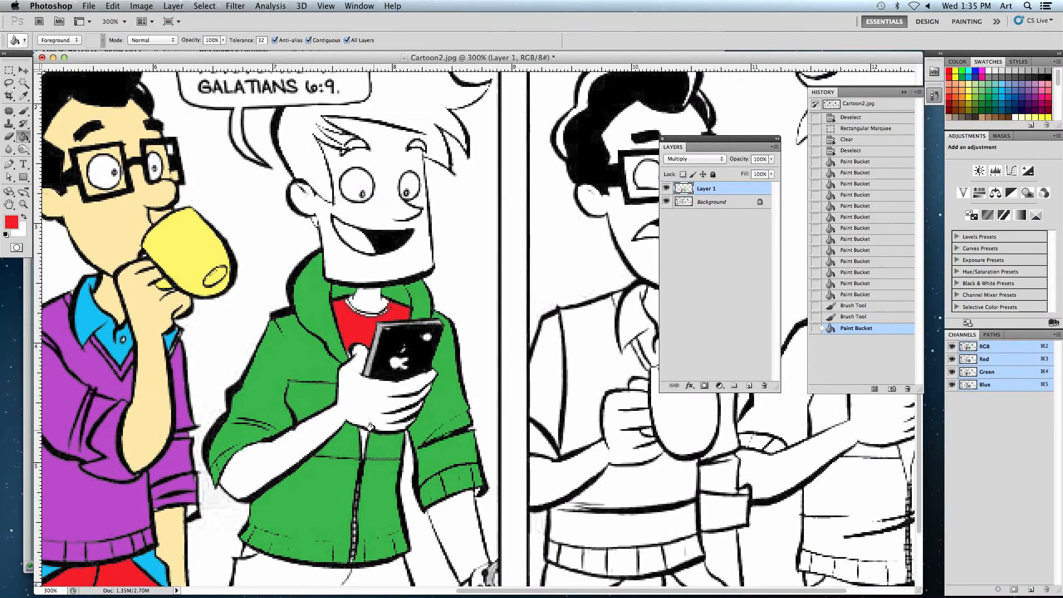
left_click(363, 438)
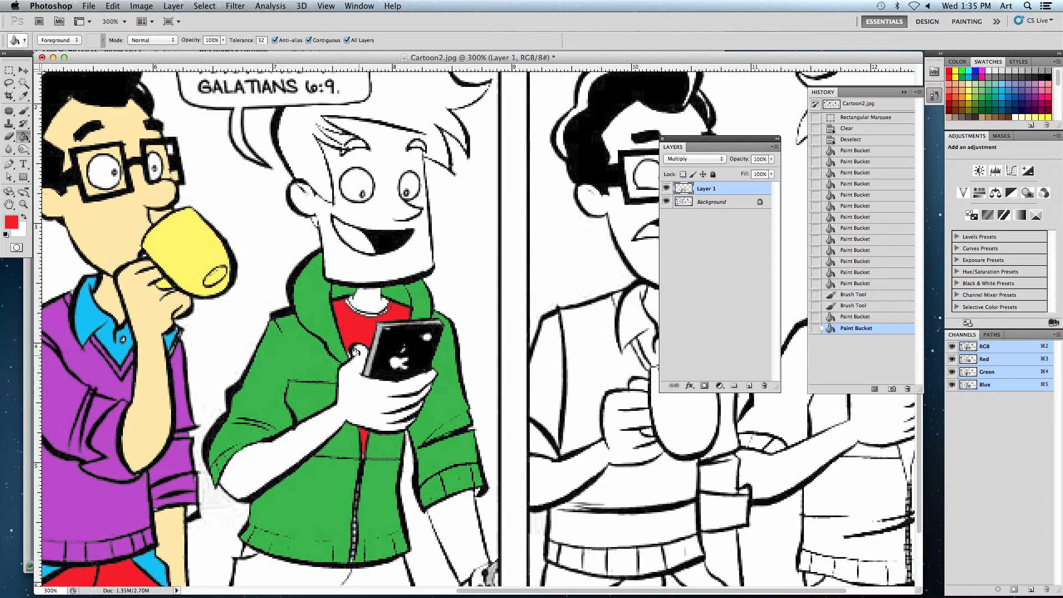
- Brush red over the small unfilled T-shirt areas beside the man's thumb and along the neckline, adjusting the brush size
left_click(24, 110)
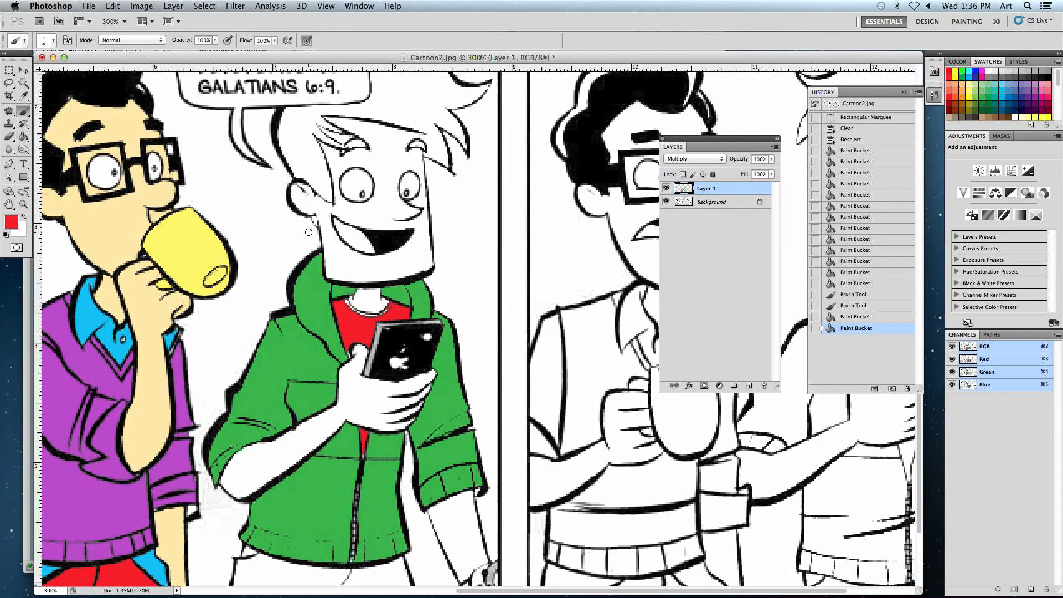
key("bracketright")
key("bracketright")
key("bracketleft")
left_click_drag(349, 355, 357, 345)
left_click(389, 312)
mouse_move(389, 312)
left_mouse_down()
mouse_move(352, 316)
mouse_move(365, 317)
mouse_move(344, 303)
mouse_move(380, 314)
mouse_move(394, 303)
left_mouse_up()
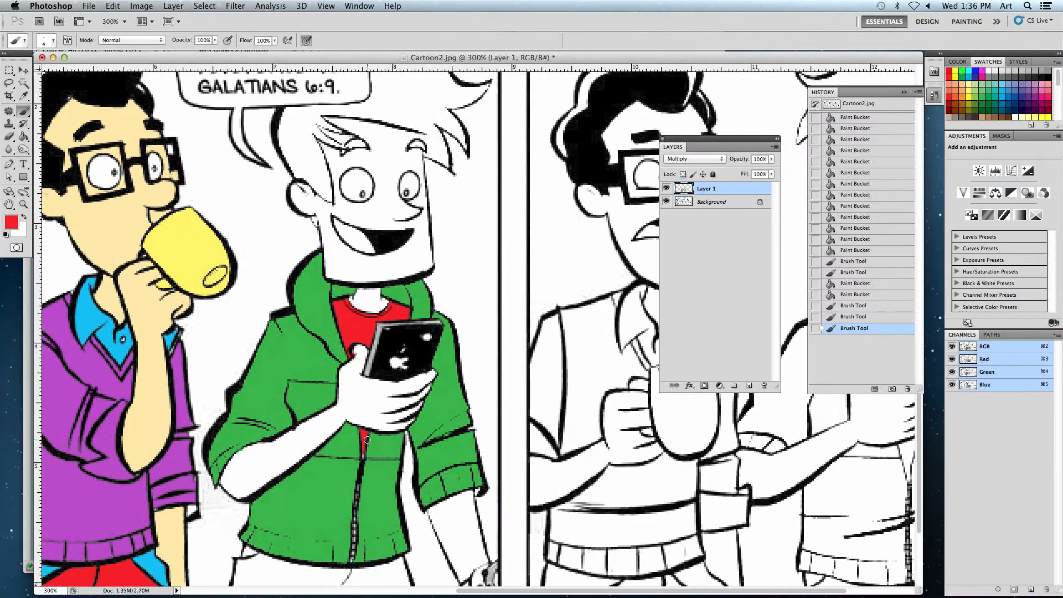
- Sample the blue of the other man's shirt collar and fill both legs of the green-jacketed man's trousers with it
left_click_drag(356, 409, 357, 328)
left_click_drag(226, 342, 310, 396)
key("super+r")
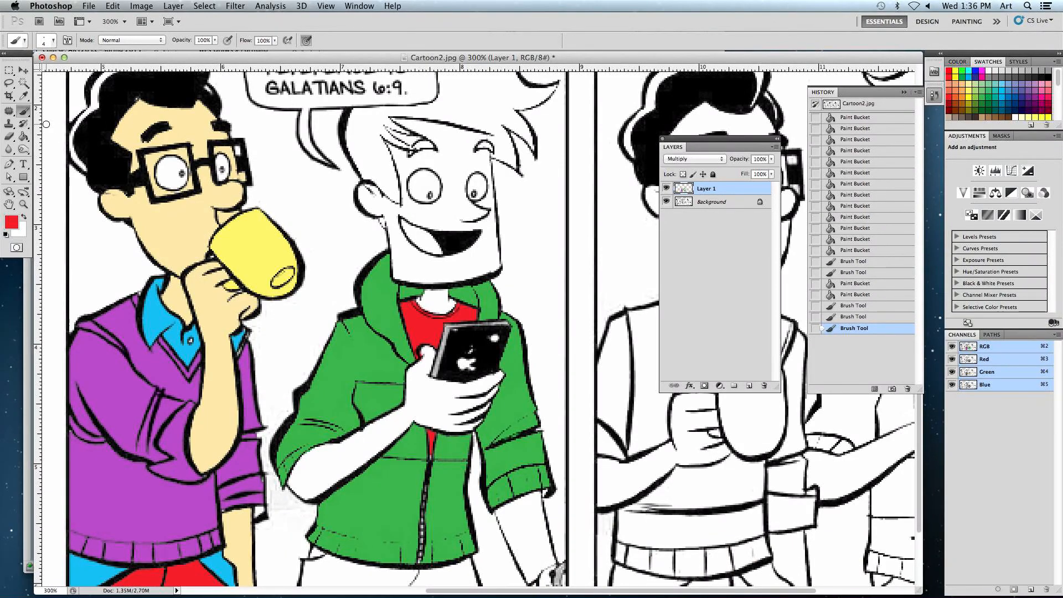
key("g")
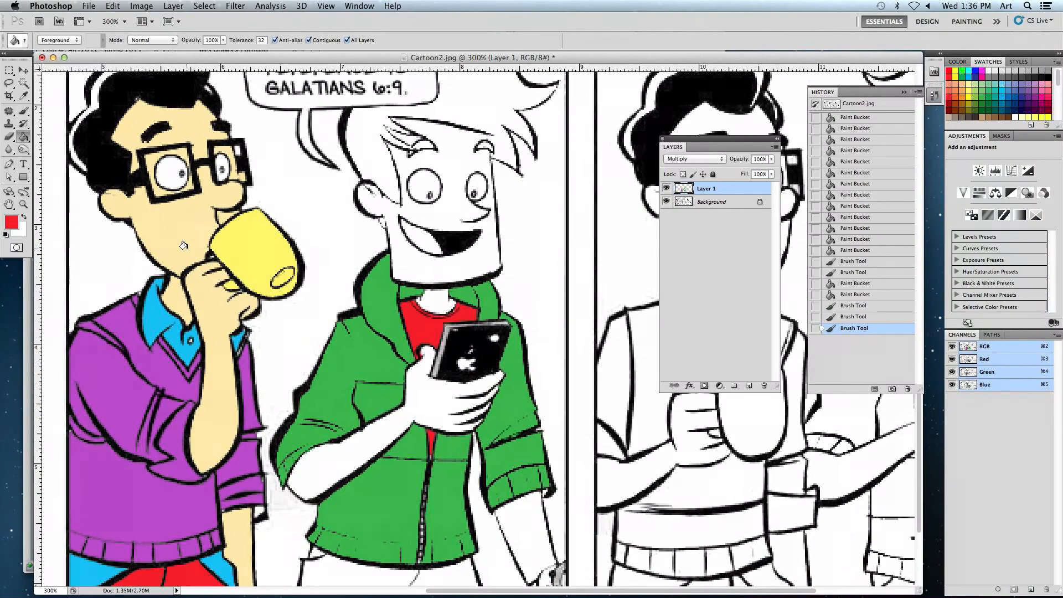
left_click_drag(191, 313, 181, 243)
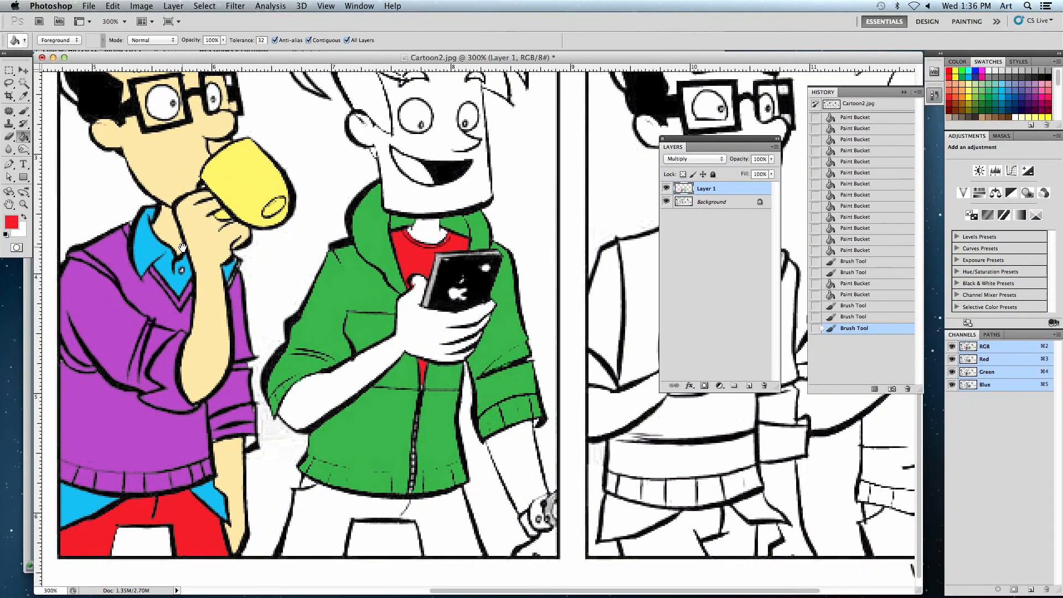
left_click(146, 240, "alt")
left_click(305, 503)
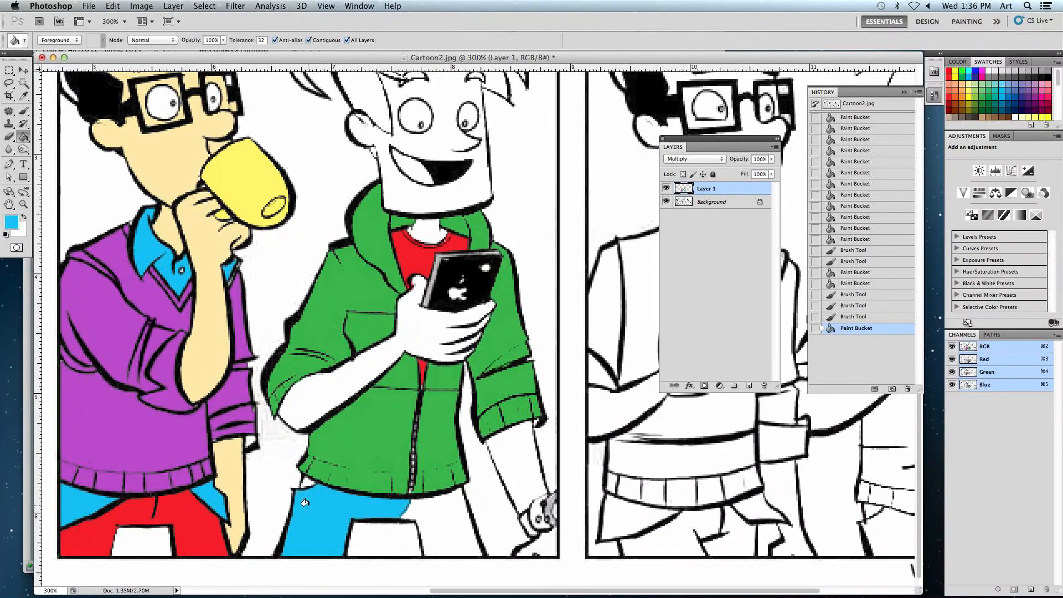
left_click(443, 513)
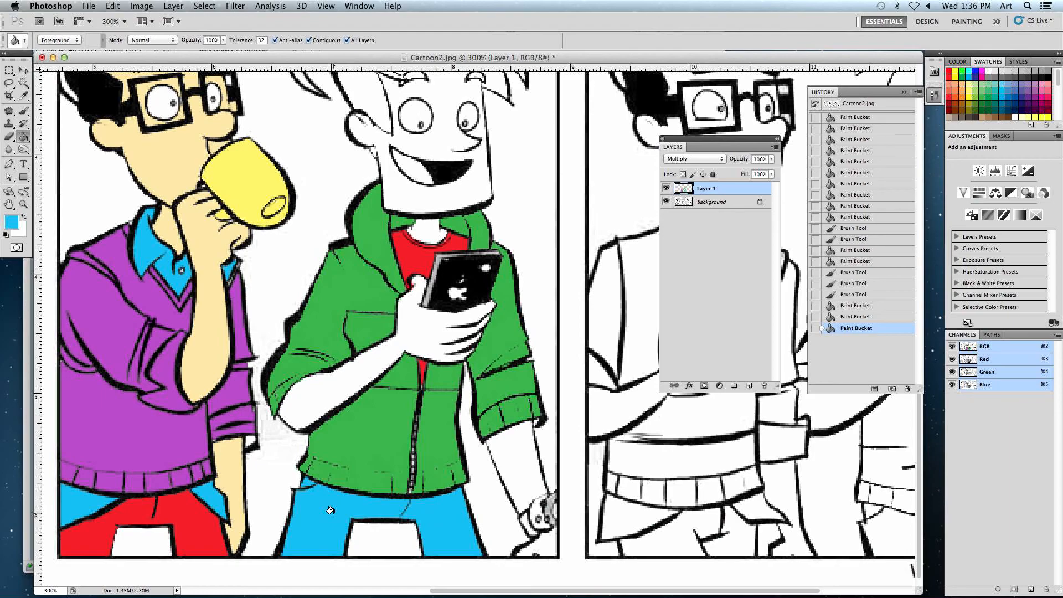
- Sample the skin tone from the other man's hand and fill the green-jacketed man's forearms and hands with it
left_click(202, 231, "alt")
left_click(352, 379)
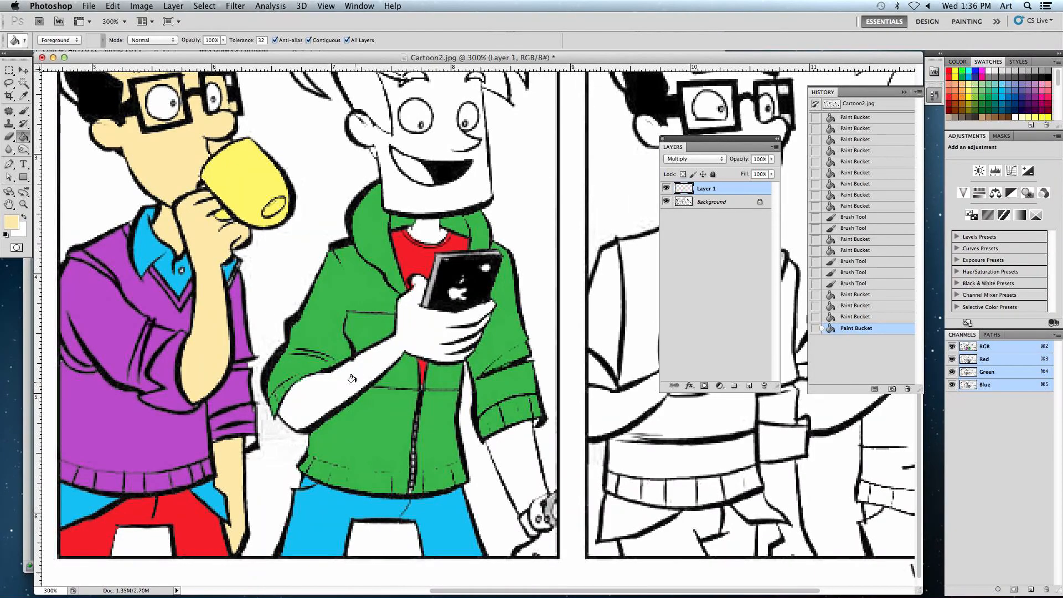
left_click(514, 444)
left_click(538, 512)
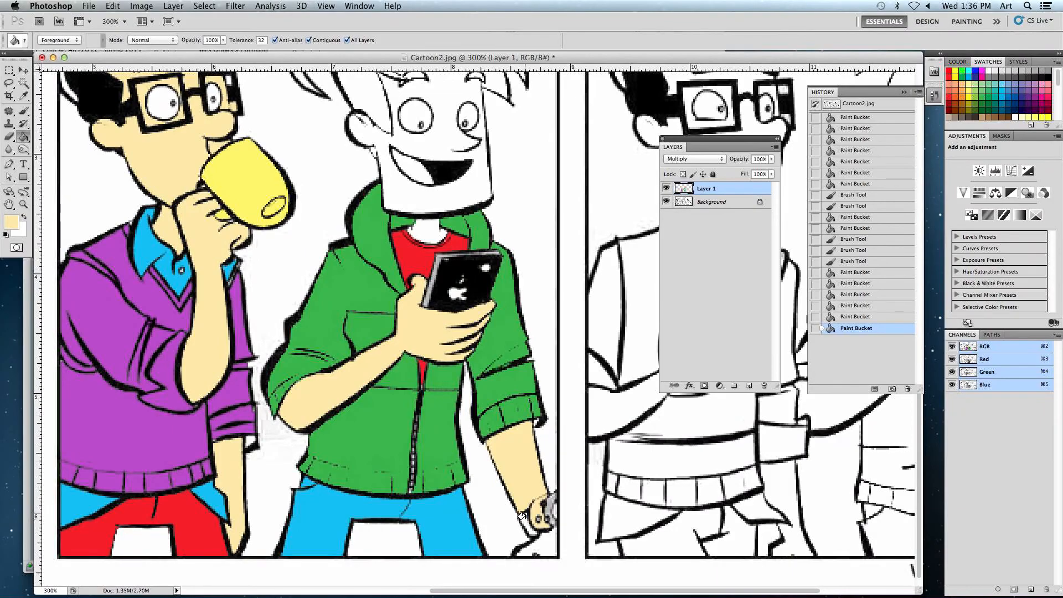
left_click(521, 517)
- Try to fill the green-jacketed man's face with the skin tone
scroll(538, 474, "up", 5)
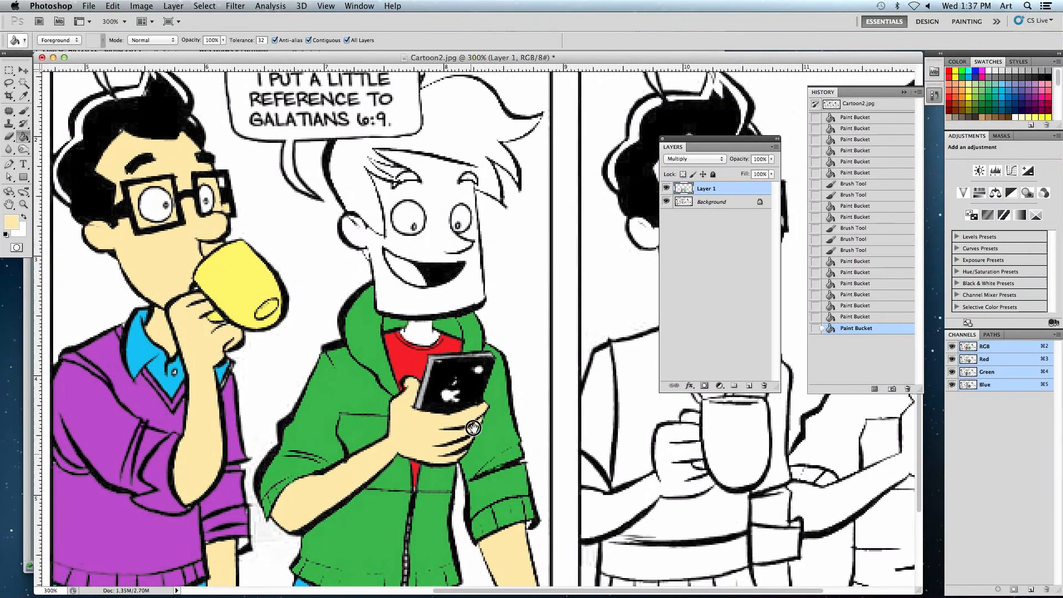
left_click(471, 286)
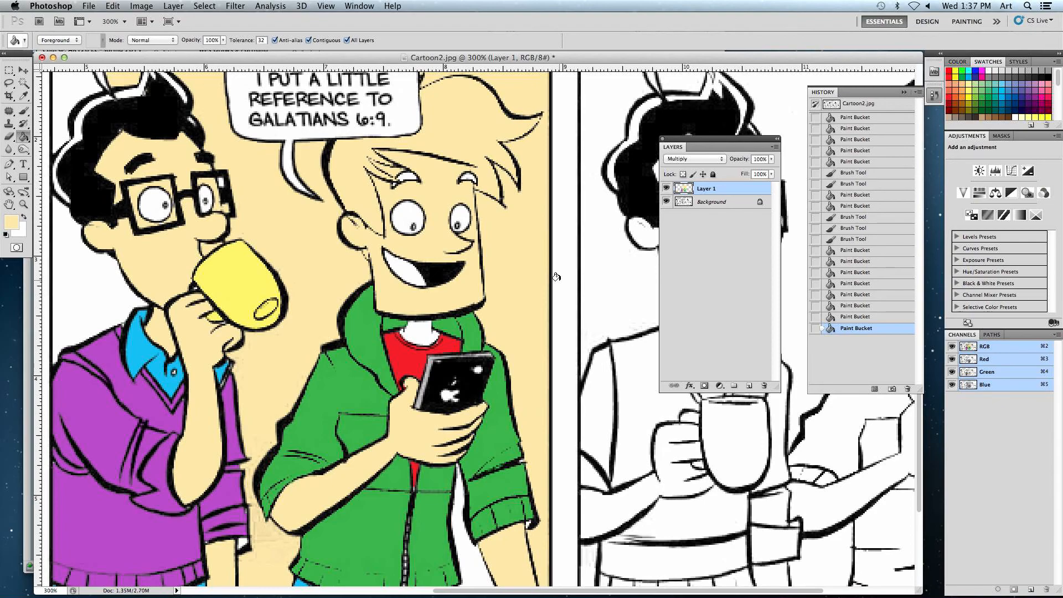
key("ctrl+z")
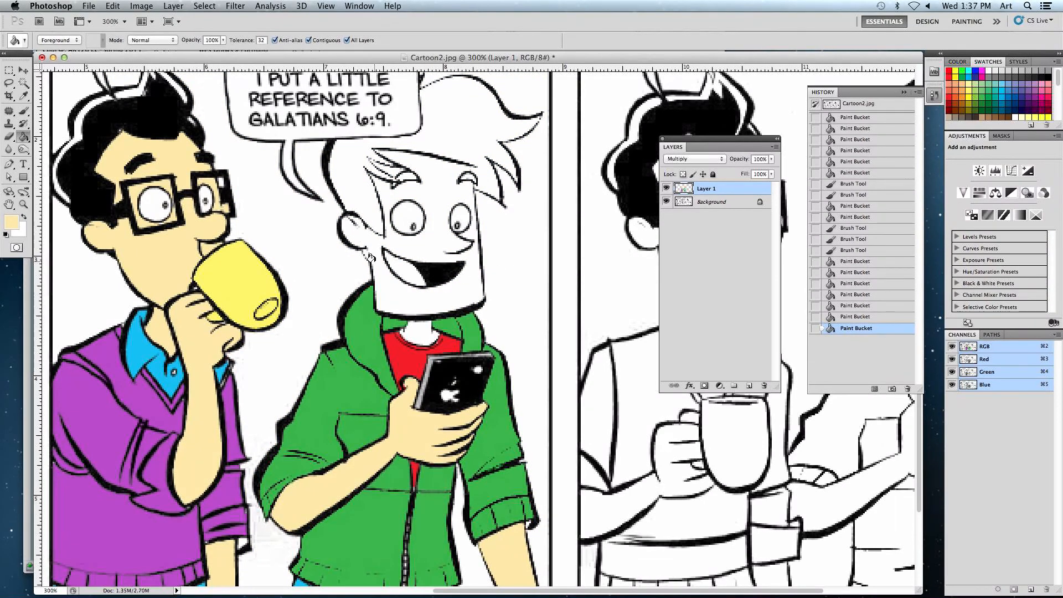
- Brush skin tone over the gaps in the face outline at the hairline, temple and ear, and fill the face using the Paint Bucket
key("super+plus")
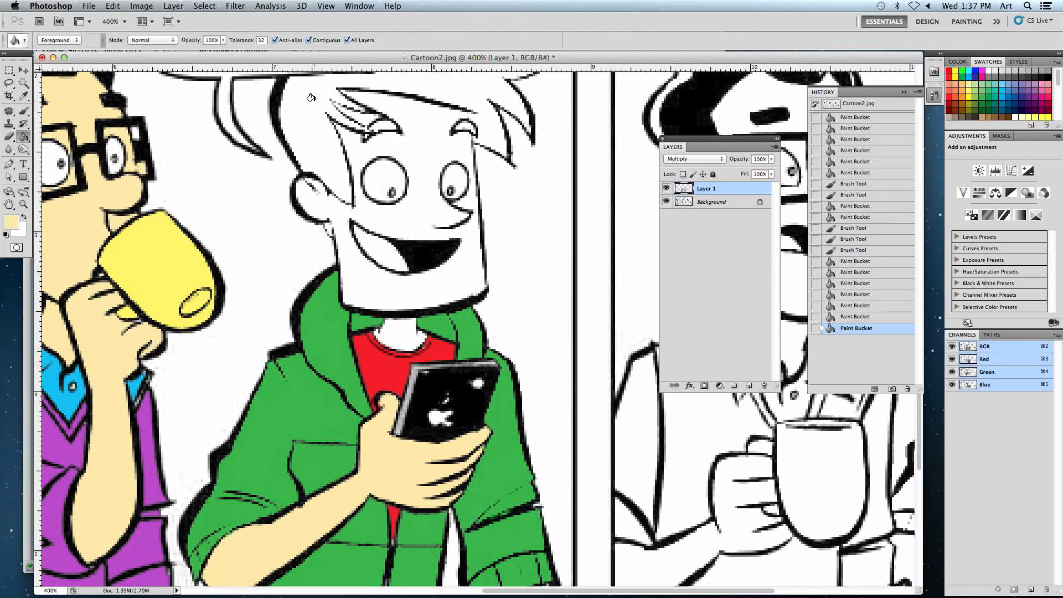
scroll(338, 123, "up", 3)
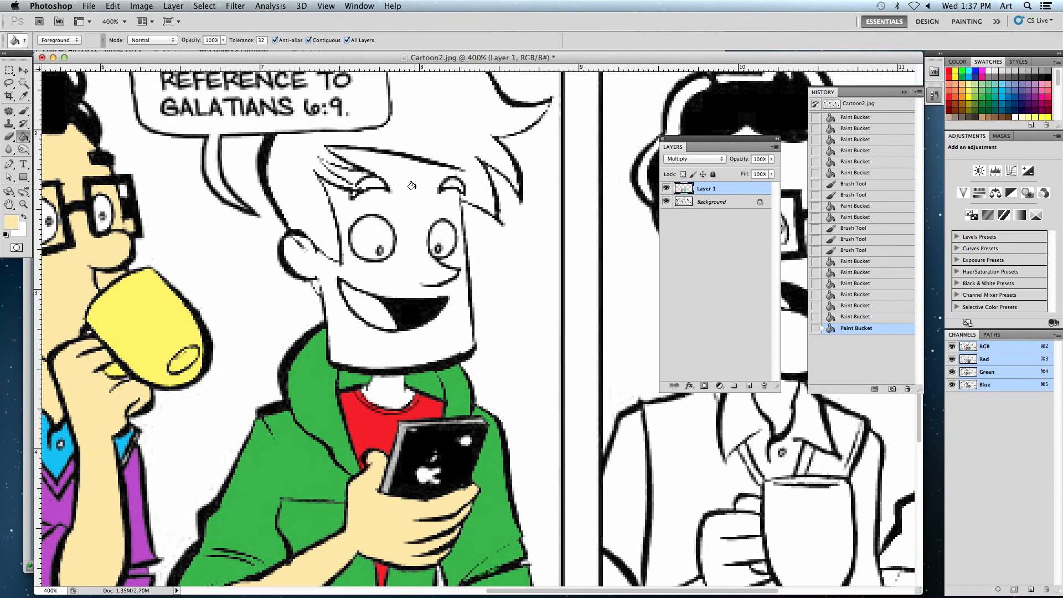
key("b")
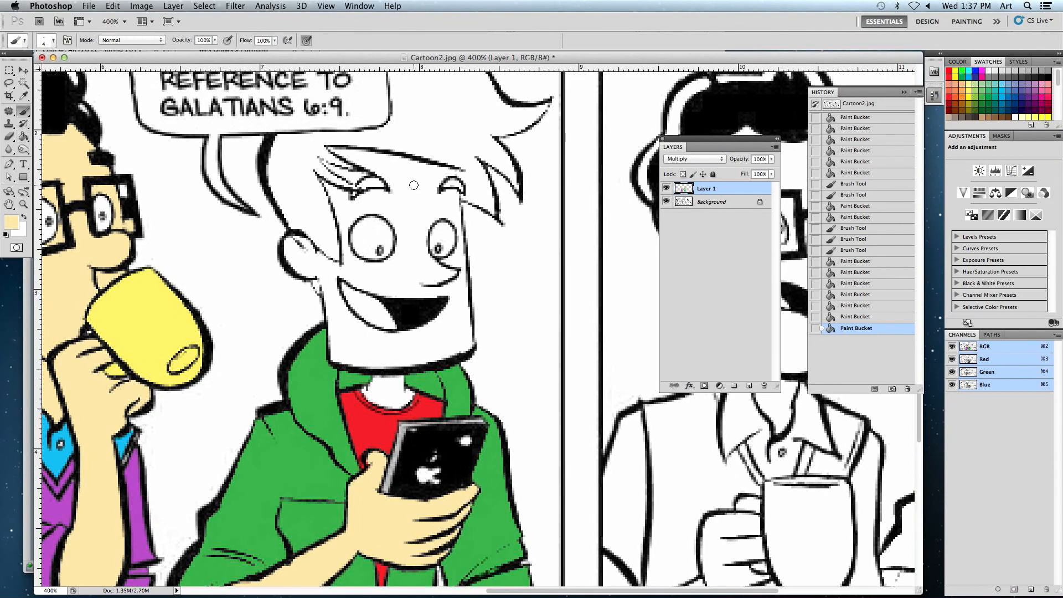
left_click(453, 172)
left_click(455, 173)
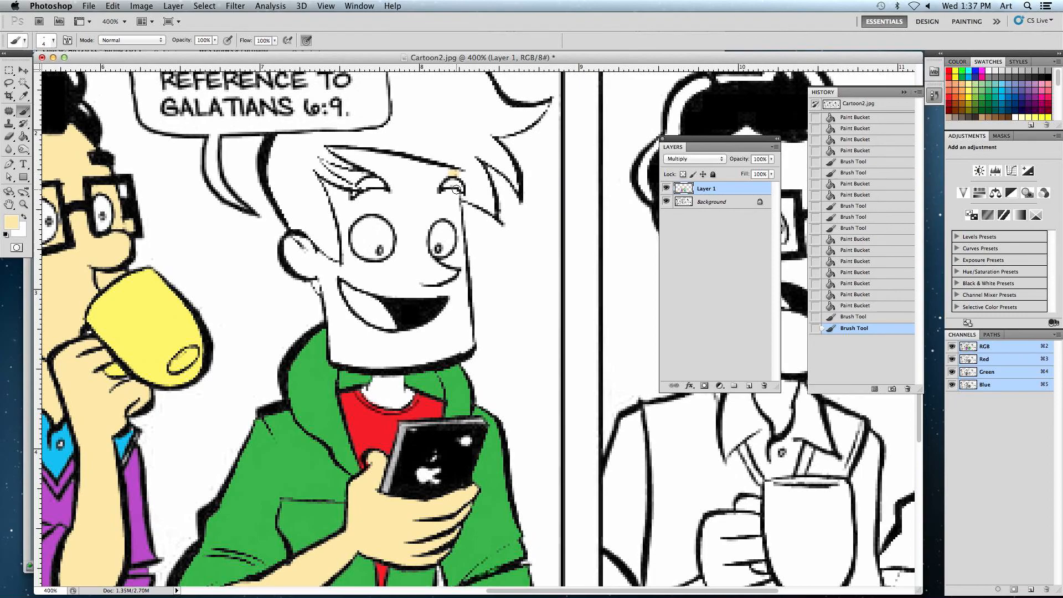
left_click_drag(456, 196, 457, 212)
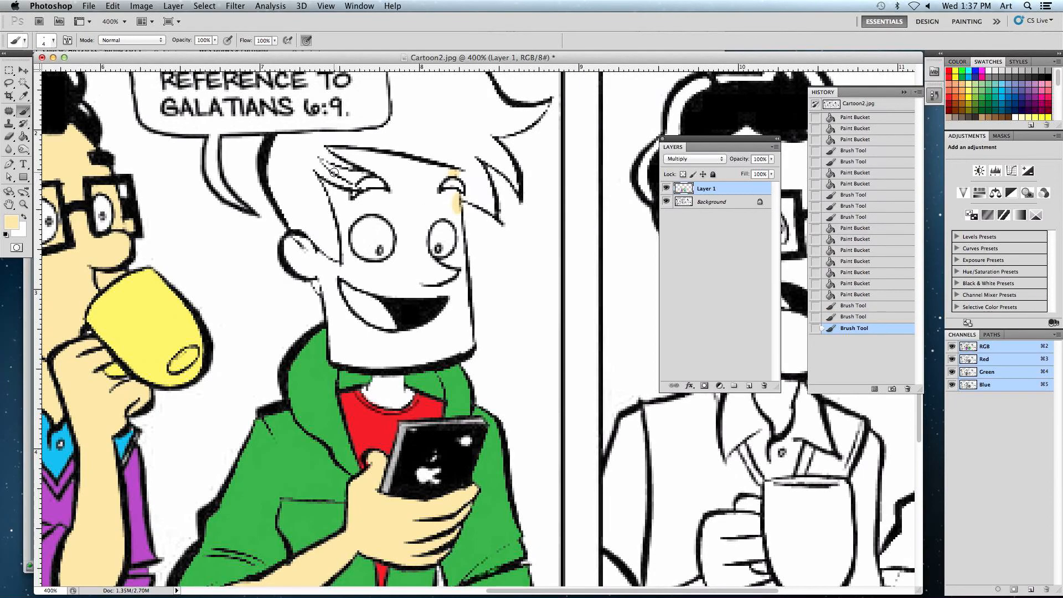
mouse_move(324, 161)
left_mouse_down()
mouse_move(352, 175)
mouse_move(320, 160)
left_mouse_up()
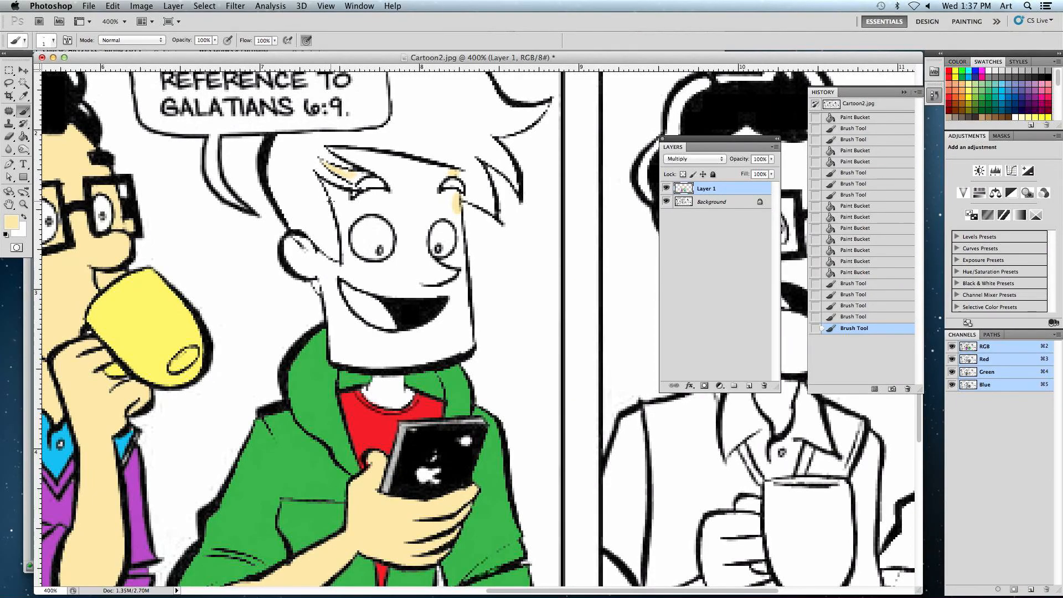
left_click(344, 264)
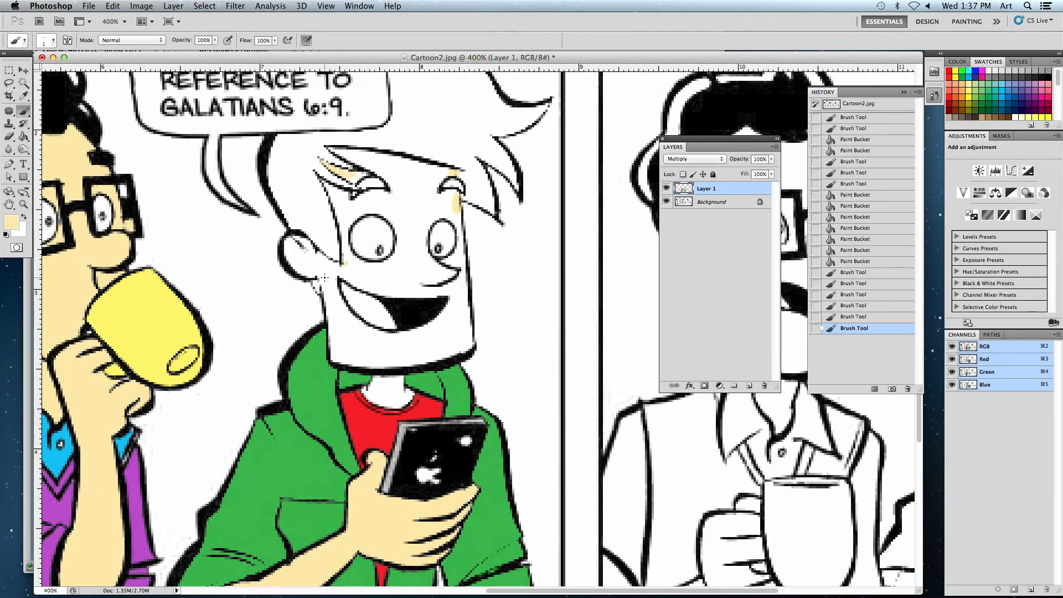
left_click(318, 280)
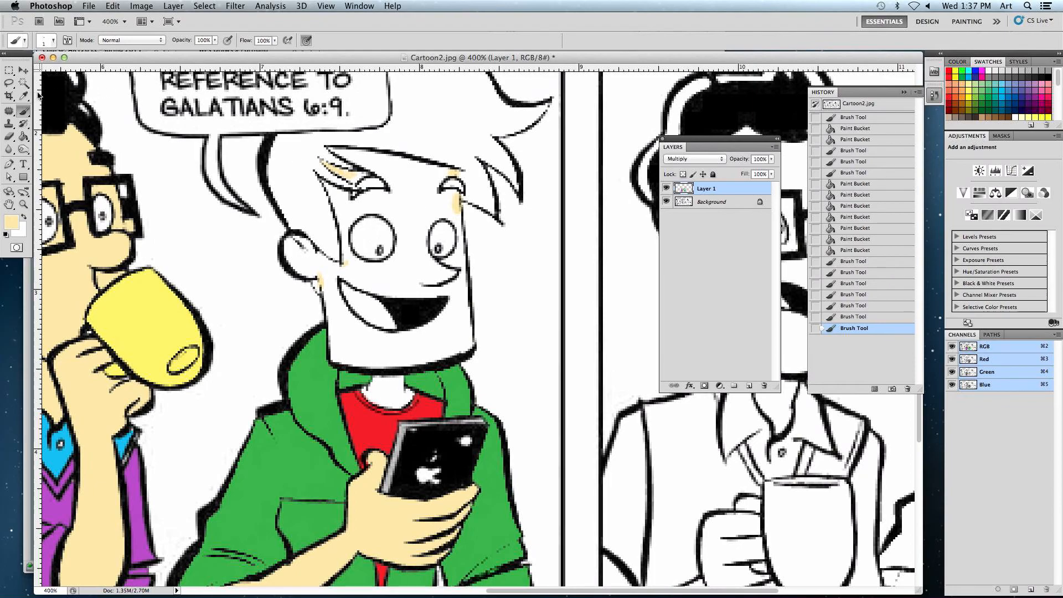
left_click(26, 137)
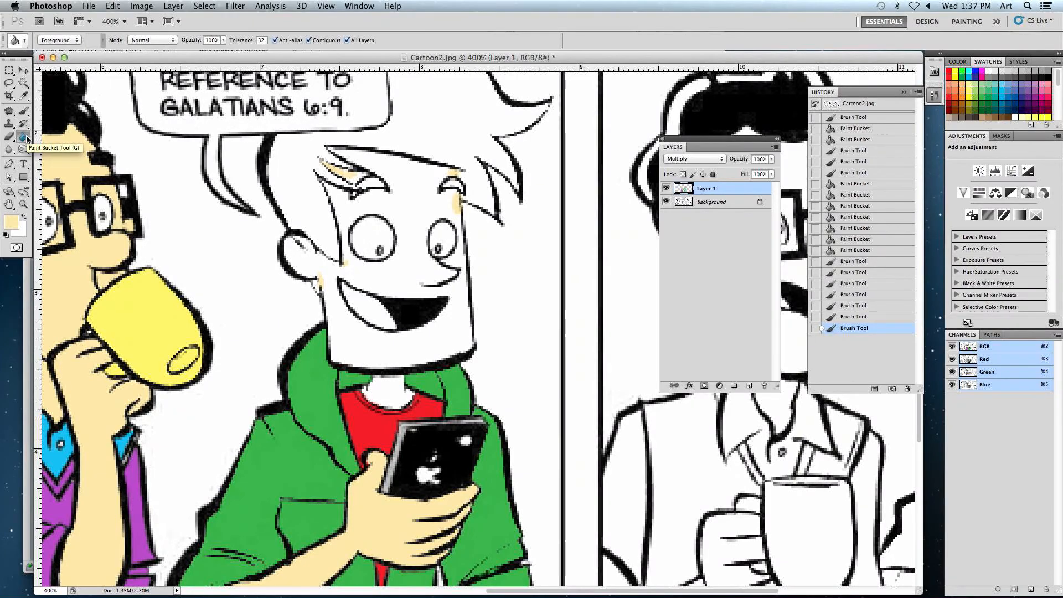
left_click(347, 208)
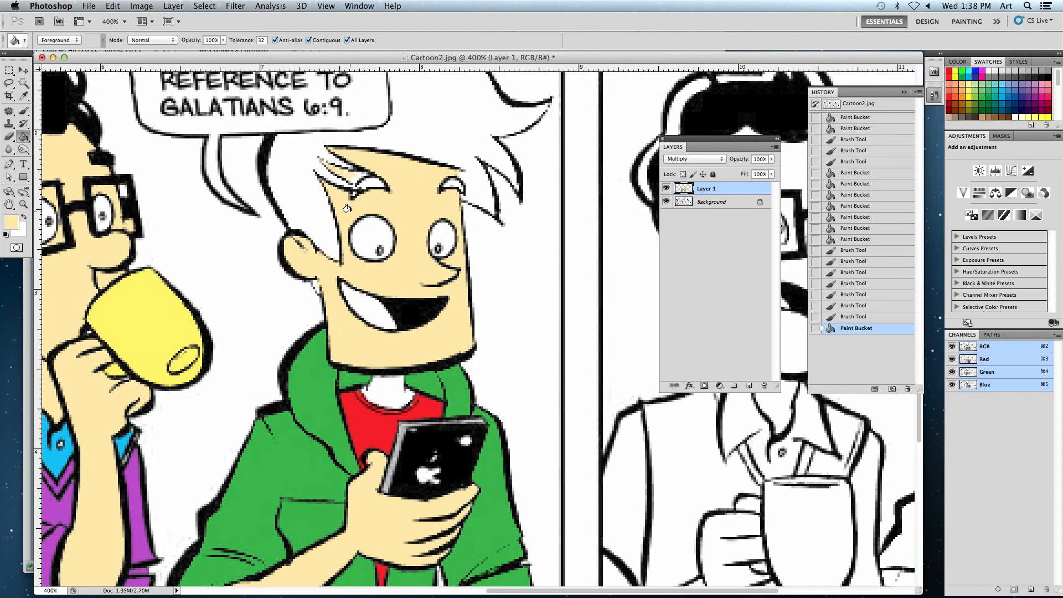
- Set the foreground color to the Pure Yellow Orange swatch and try to fill the man's hair with it
scroll(417, 190, "up", 5)
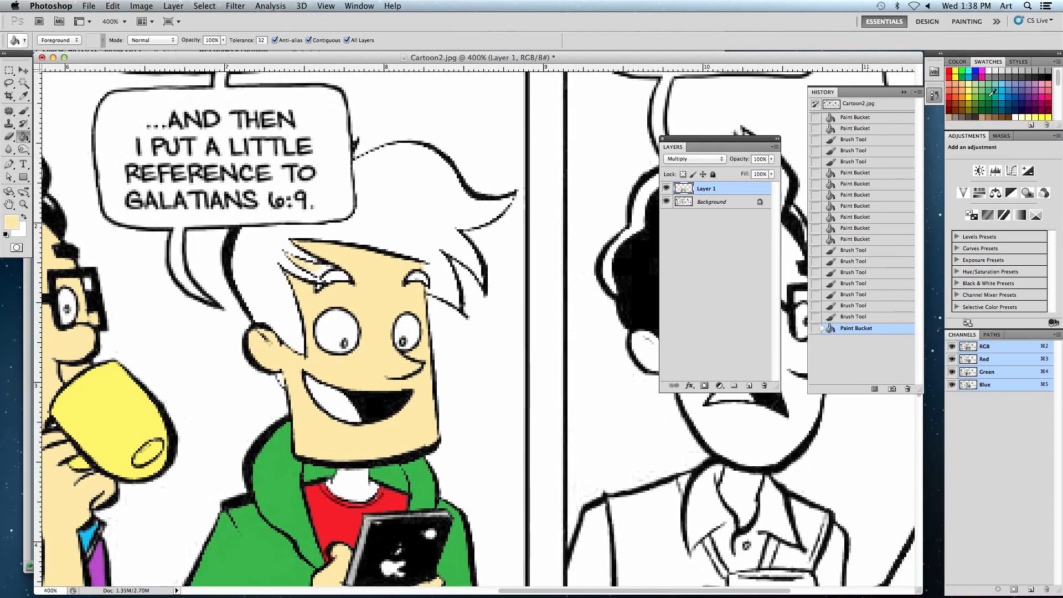
left_click(963, 97)
left_click(965, 96)
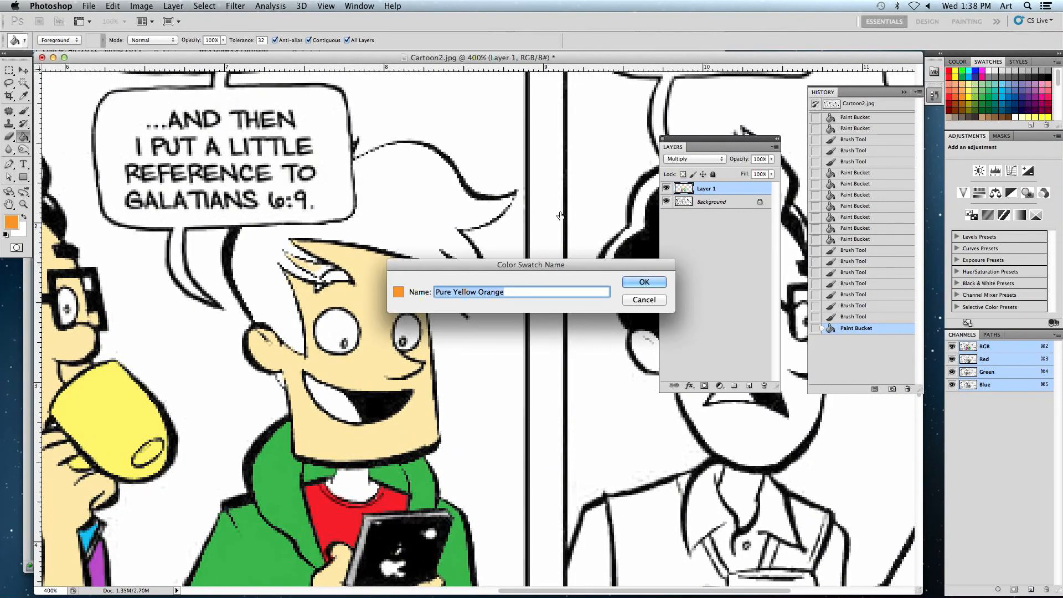
left_click(636, 301)
left_click(378, 198)
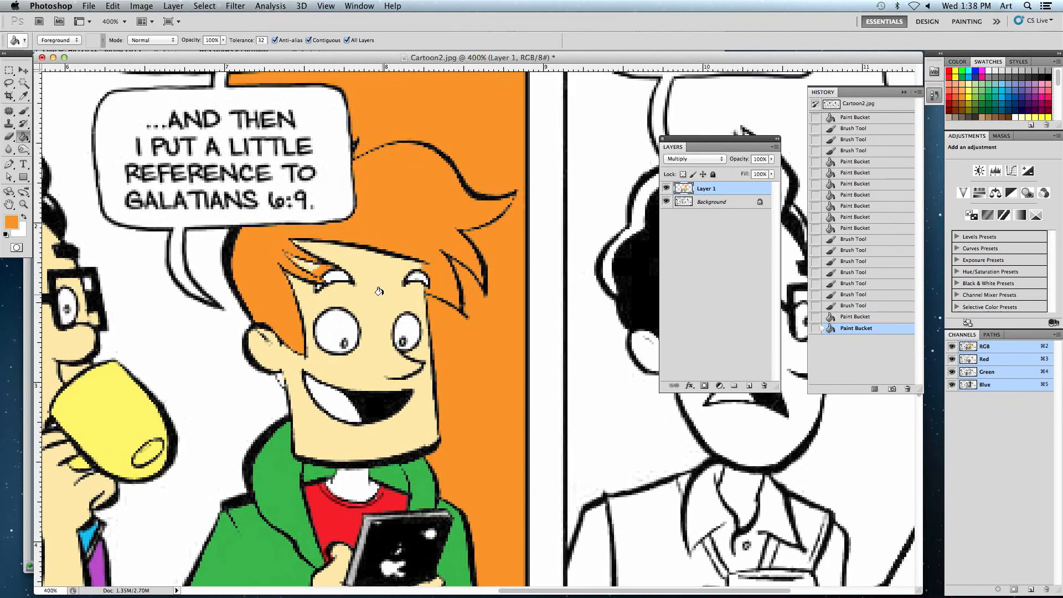
key("super+z")
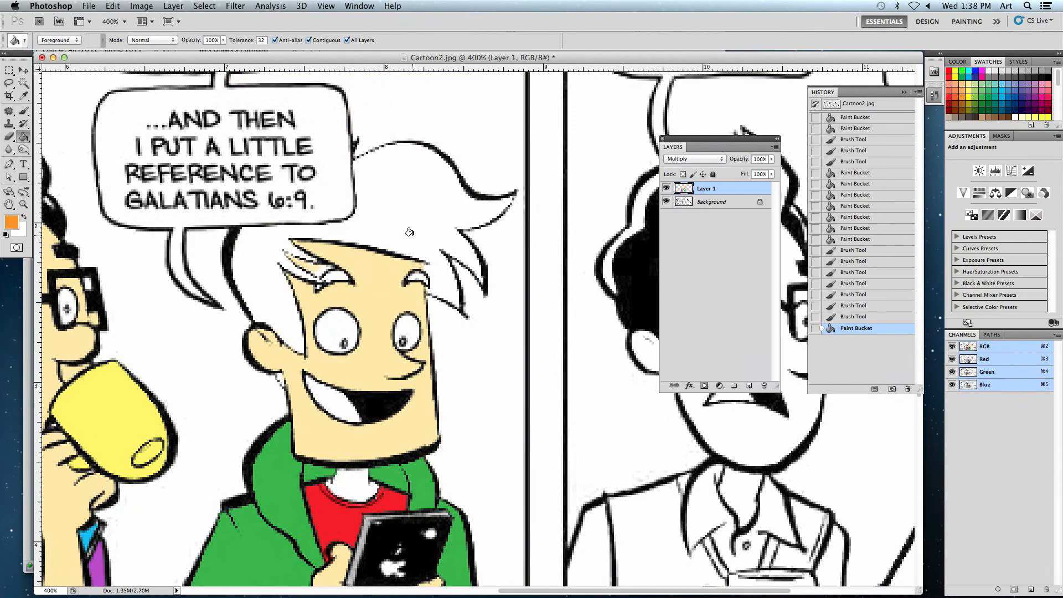
- Brush orange over the outline gaps at the hair's pointed tip and beside the speech bubble, and fill the hair with orange
key("b")
left_click(511, 203)
left_click(359, 159)
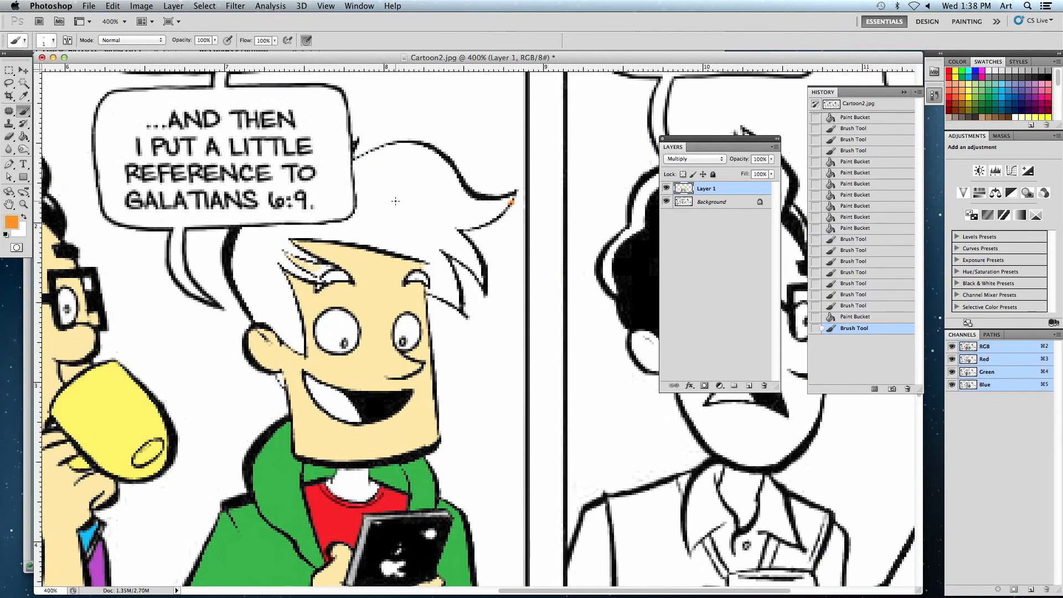
key("g")
left_click(390, 178)
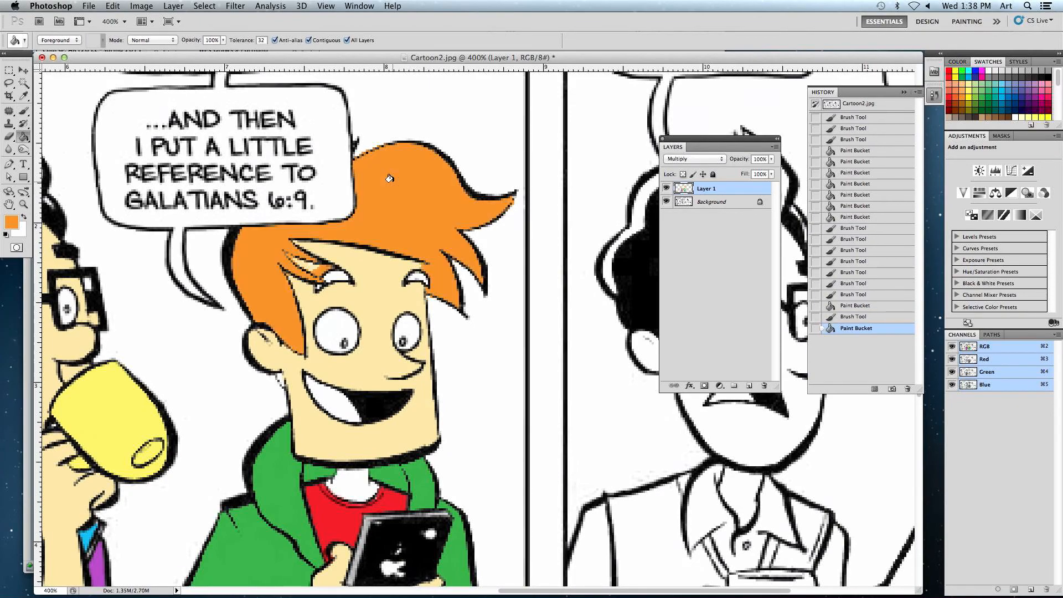
- Brush orange over the small unfilled hair strands just above the man's eyebrow
key("super+minus")
key("super+plus")
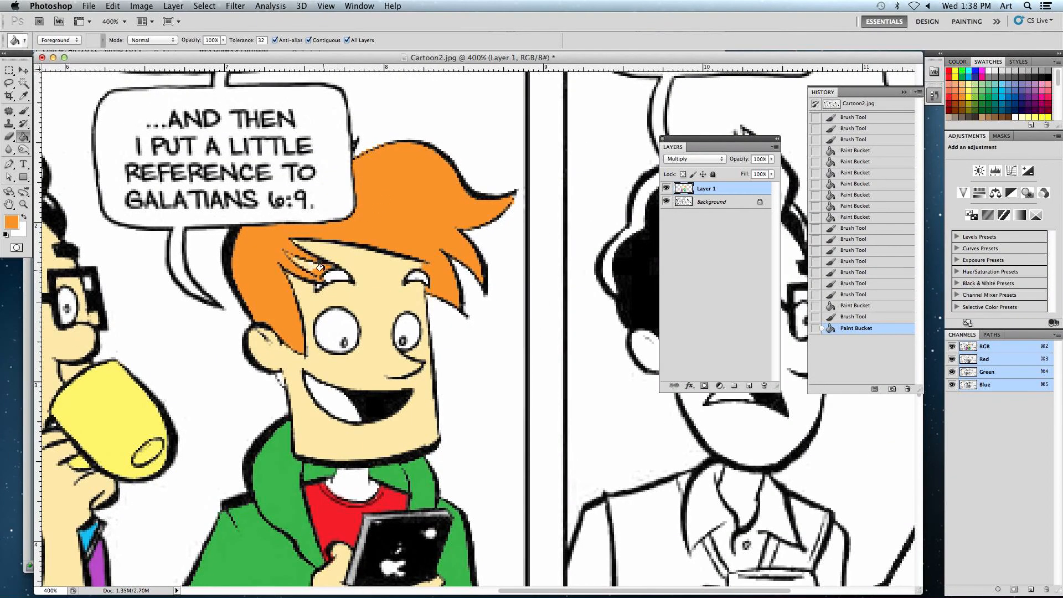
key("b")
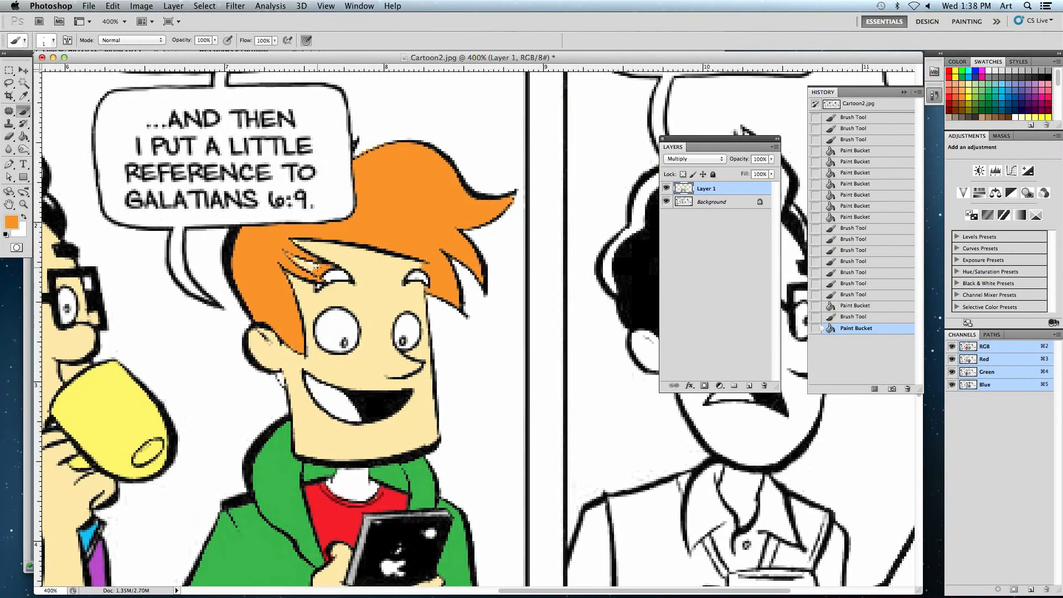
left_click(316, 272)
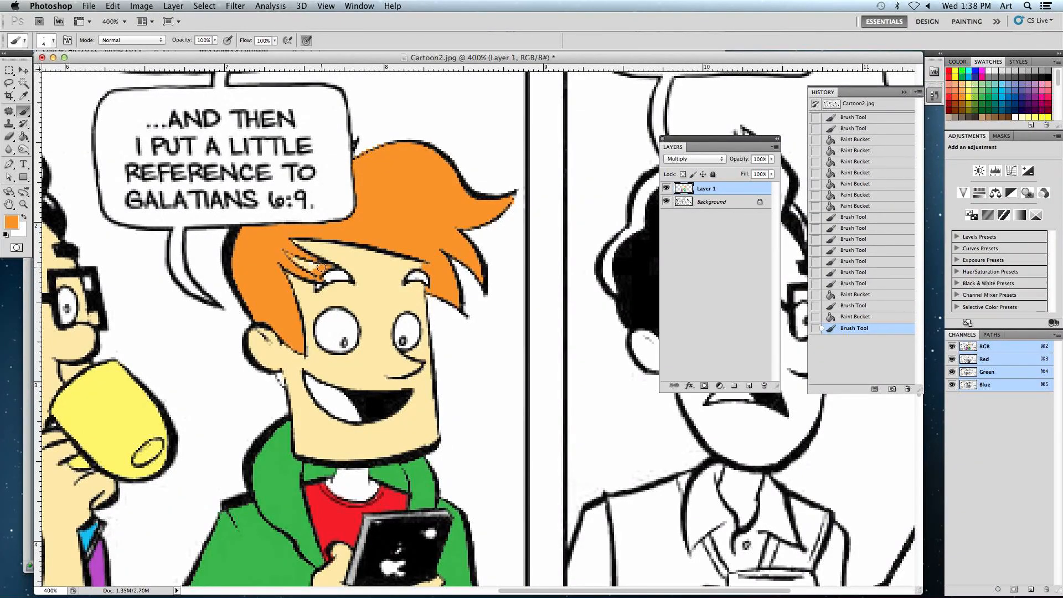
- Choose a light pink swatch and fill the middle panel's background areas around both men with the Paint Bucket
key("super+minus")
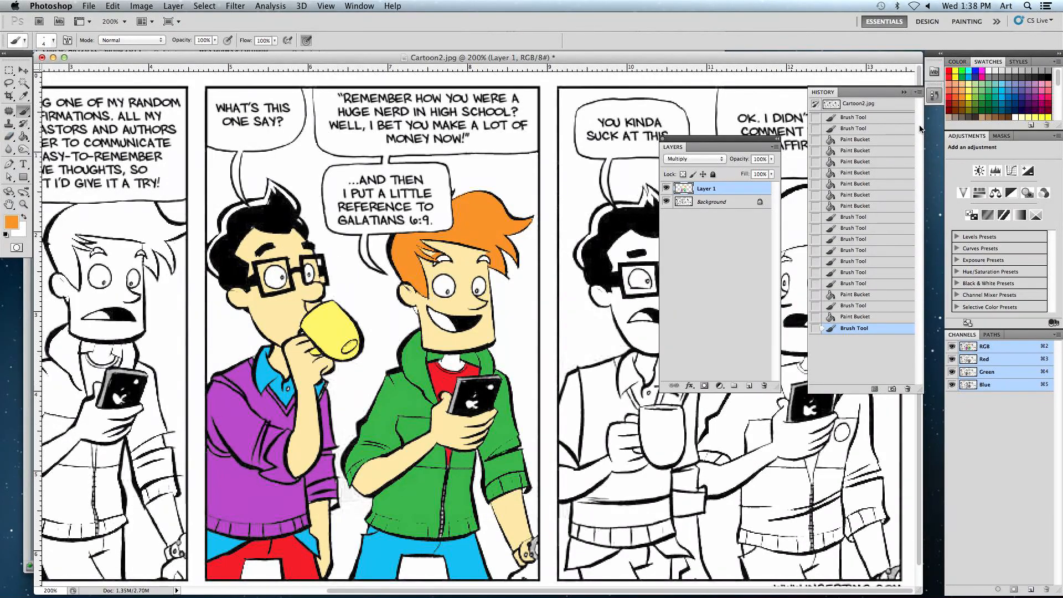
left_click(985, 84)
left_click(1049, 83)
key("g")
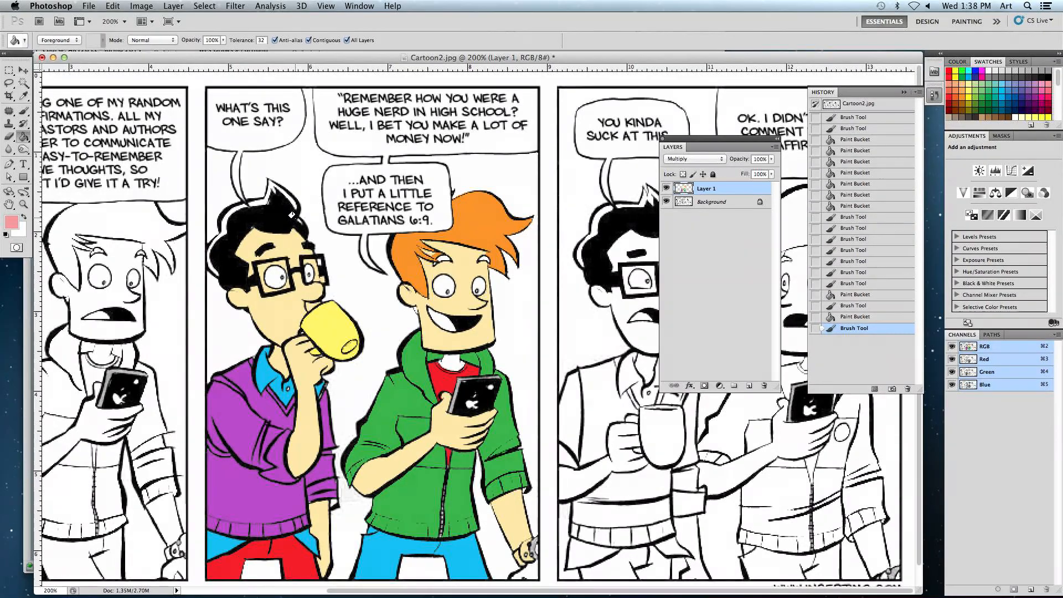
left_click(322, 241)
left_click(227, 333)
left_click(216, 181)
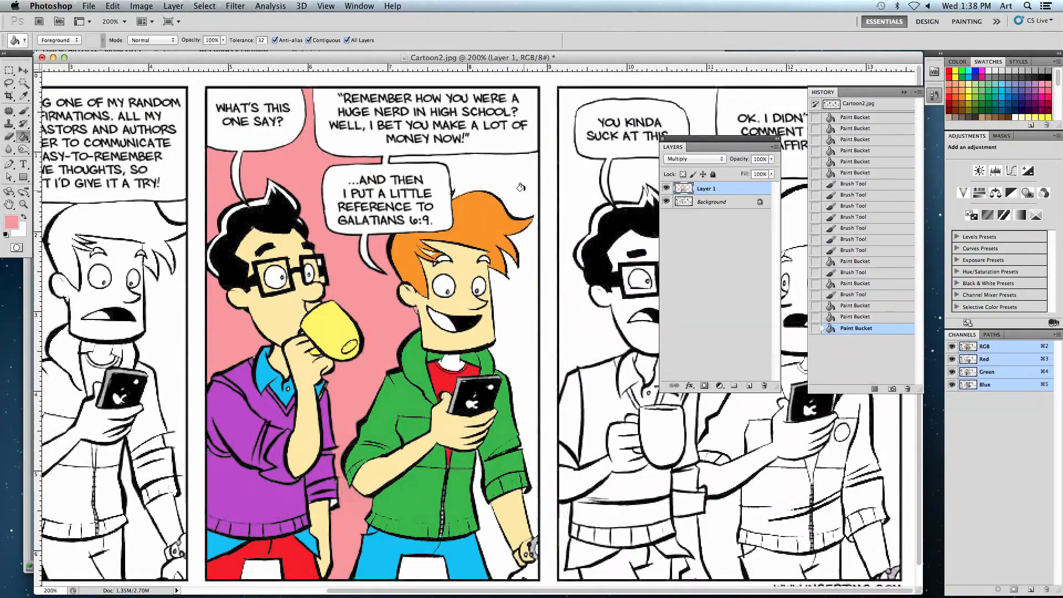
left_click(513, 184)
left_click(495, 527)
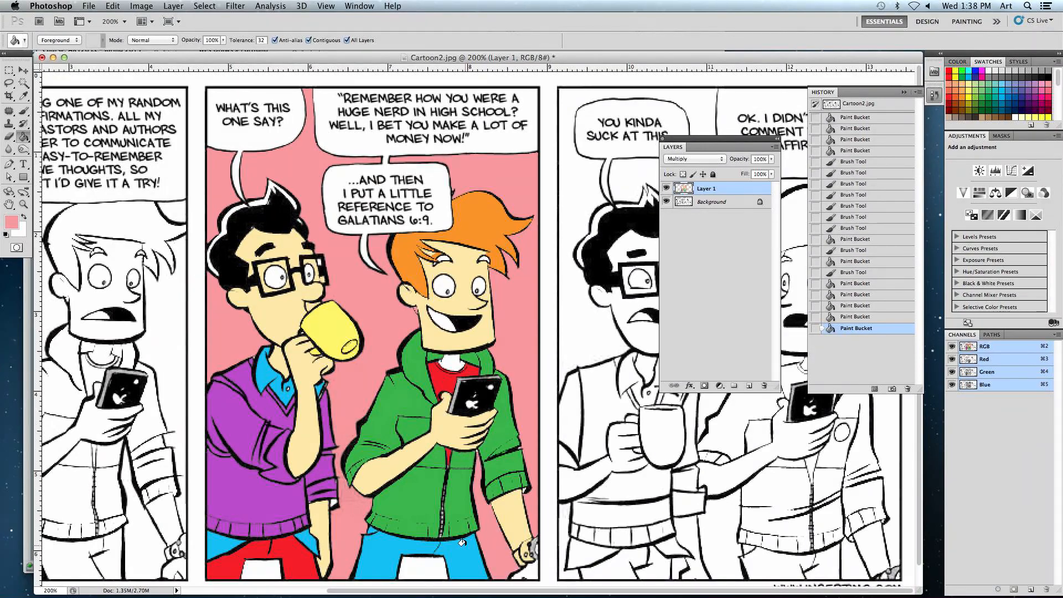
- Fill the white gaps between both men's legs in the middle panel with light pink
left_click(434, 566)
left_click(269, 569)
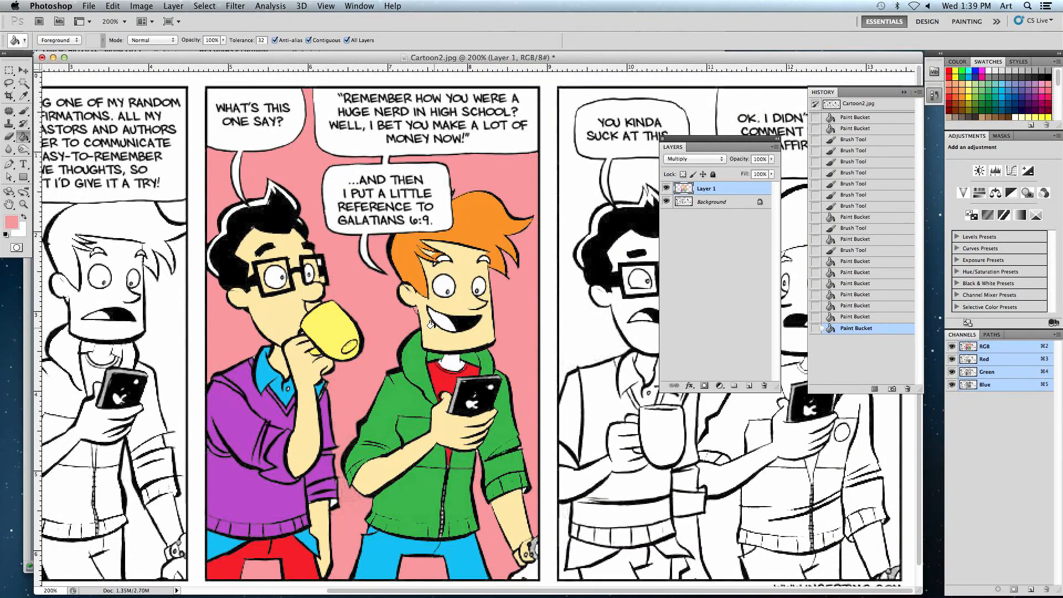
key("super+minus")
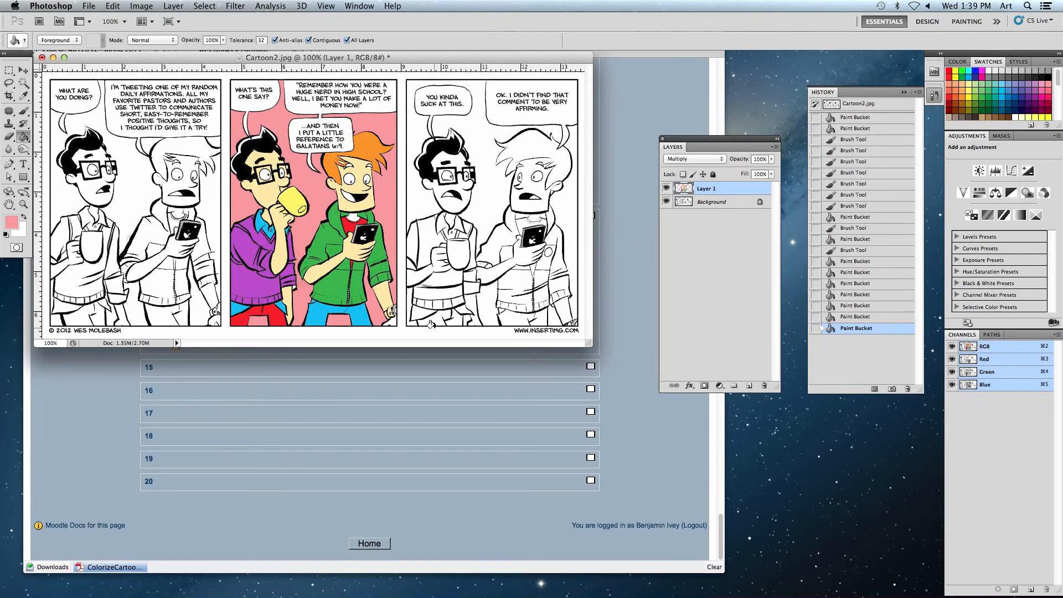
key("super+plus")
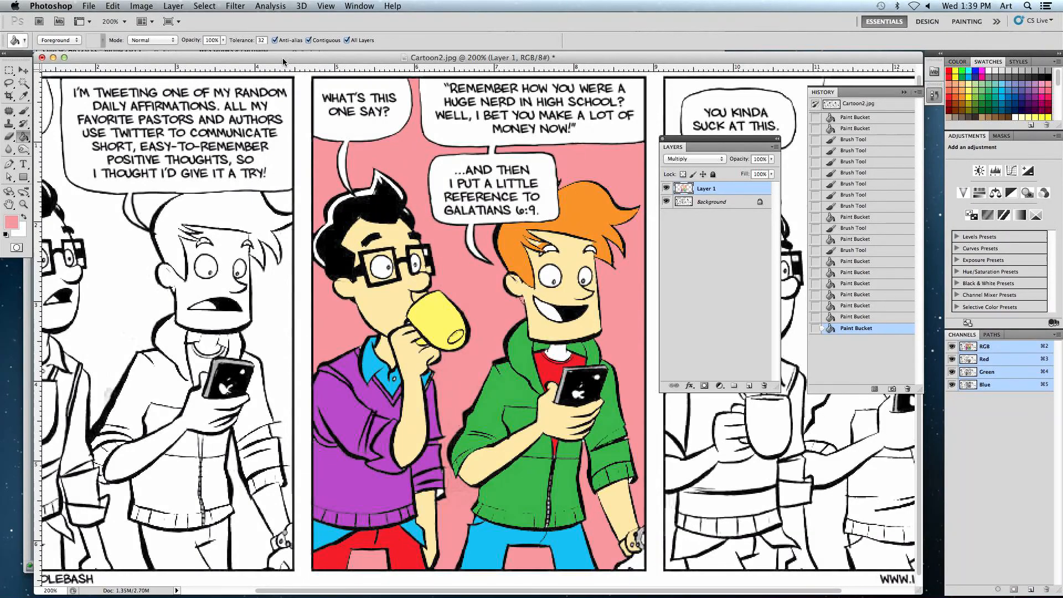
- Switch to Firefox and view the Wes Draws website's Portfolio and My Comics pages
left_click_drag(282, 57, 255, 212)
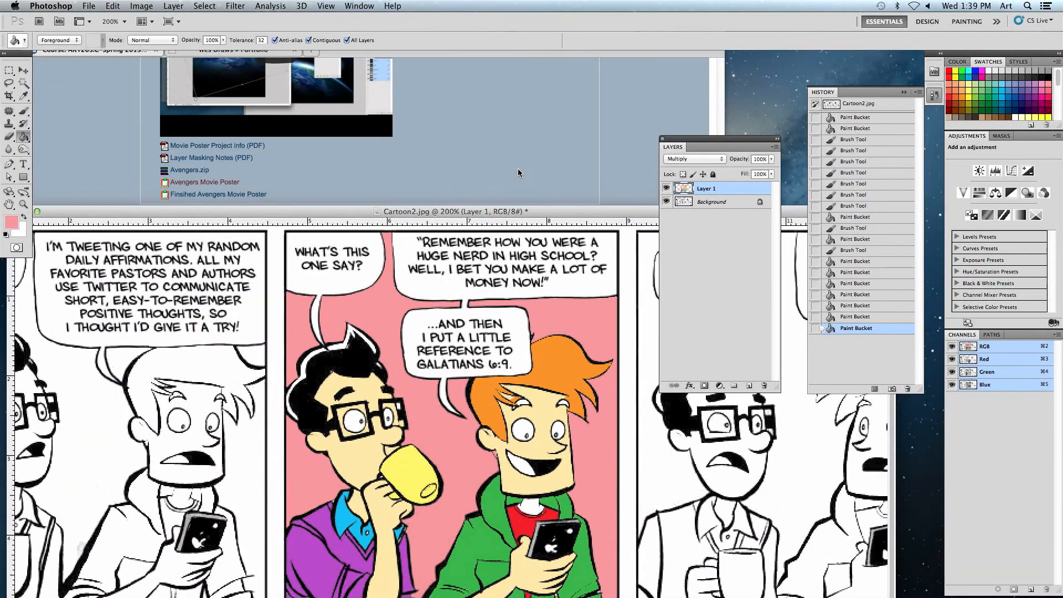
left_click(518, 168)
left_click(233, 50)
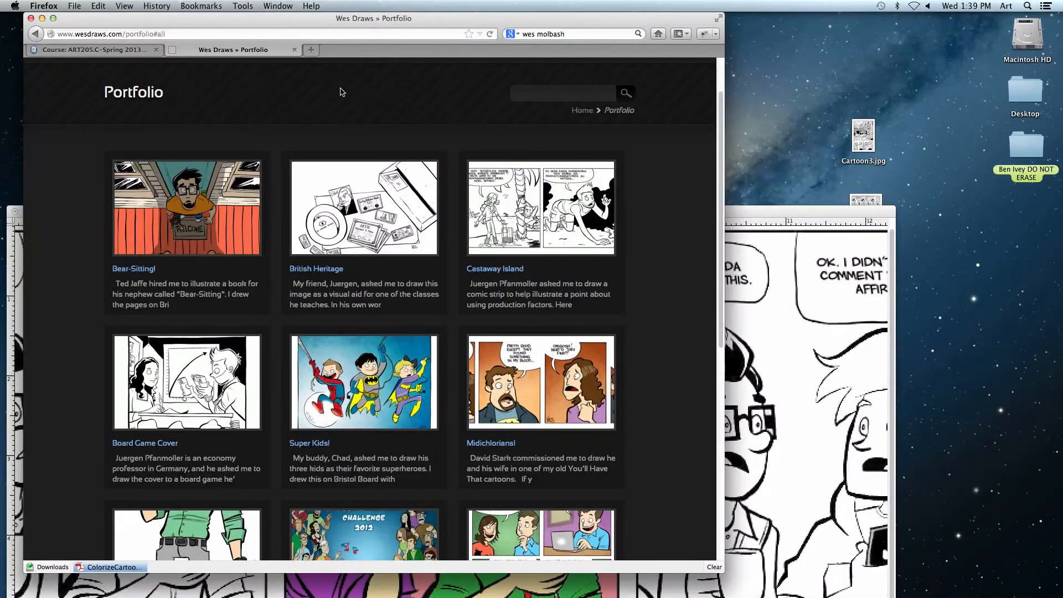
scroll(382, 149, "up", 3)
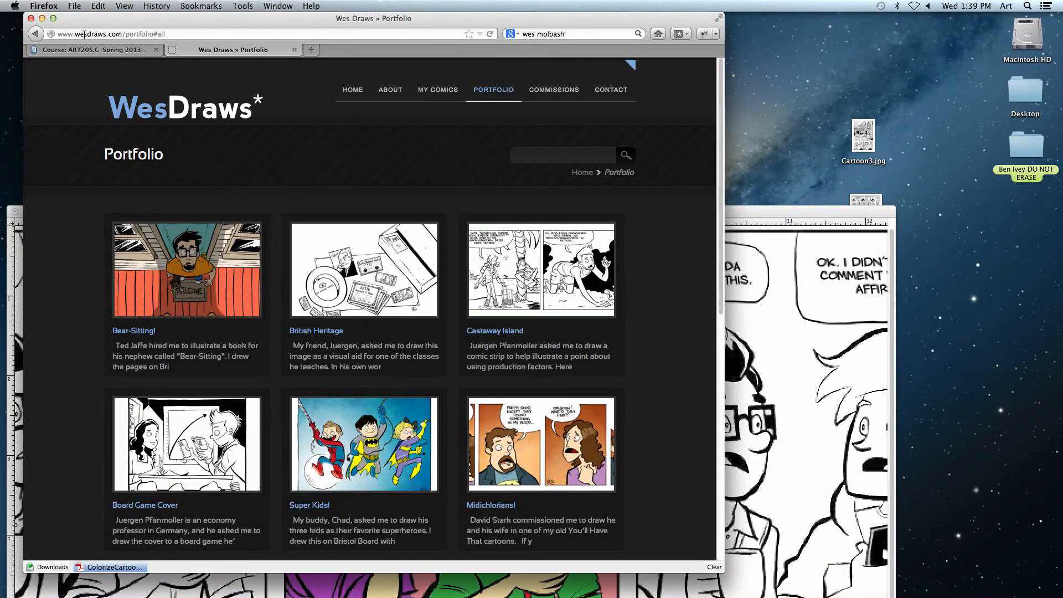
left_click_drag(76, 34, 114, 34)
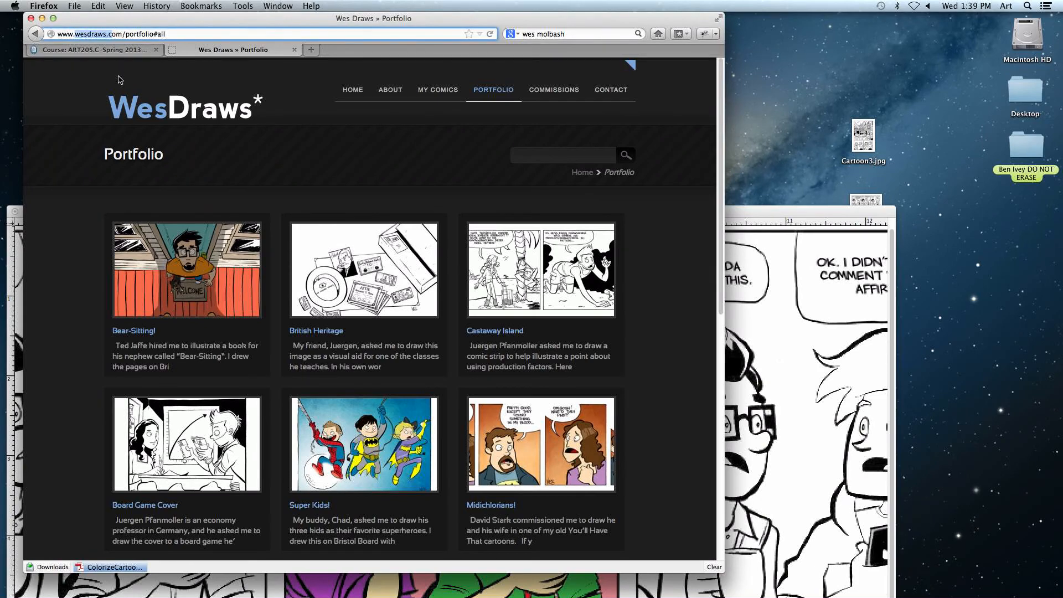
left_click(298, 78)
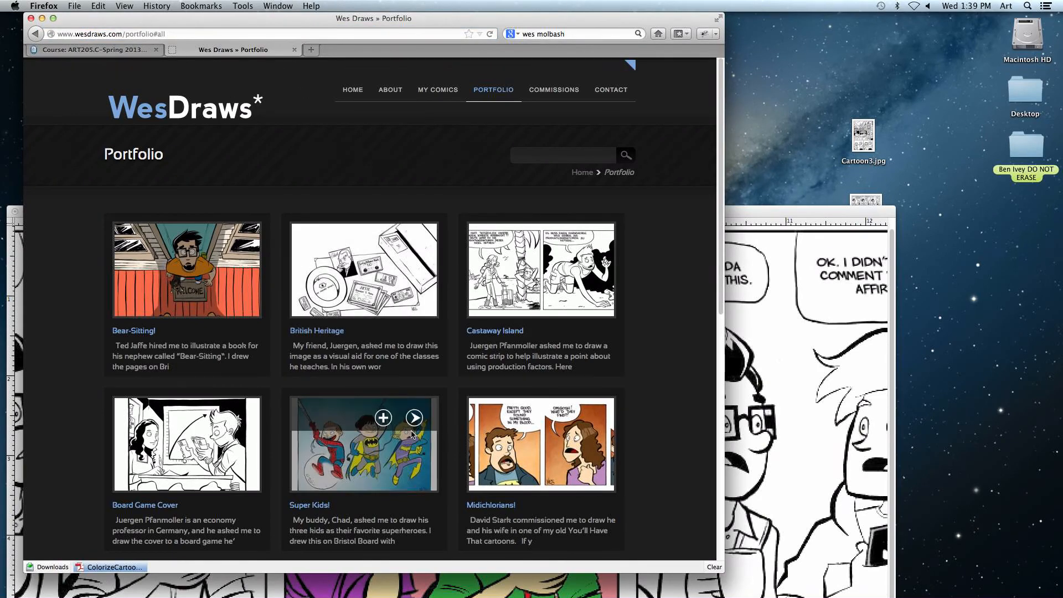
mouse_move(554, 450)
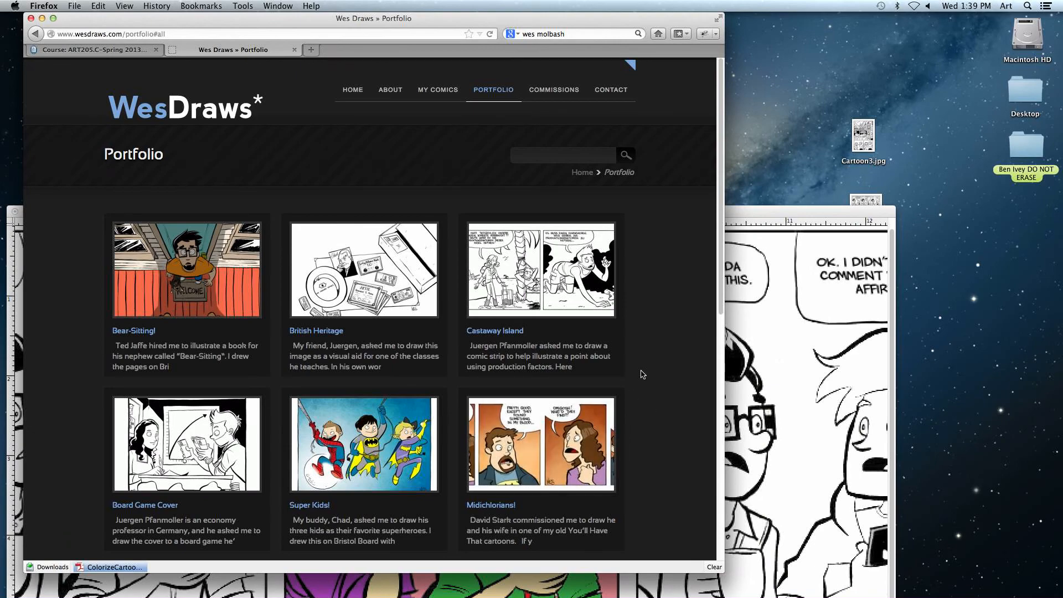
left_click(438, 89)
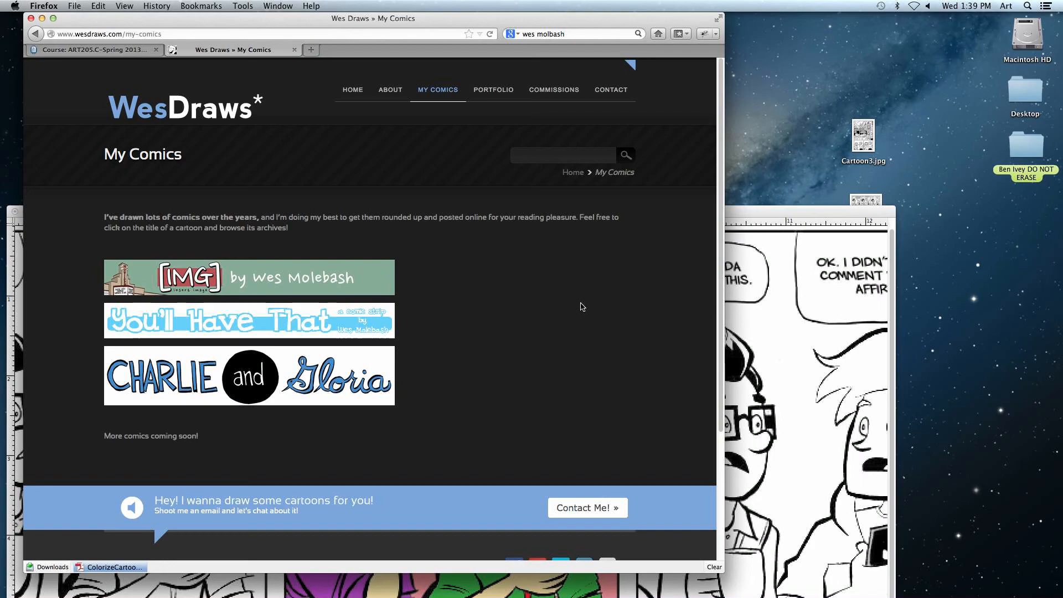
- Return to the cartoon in Photoshop and Magic Wand-select the mug-holding man's forehead, lower face and the skin inside his glasses
left_click(749, 303)
left_click_drag(464, 201, 459, 77)
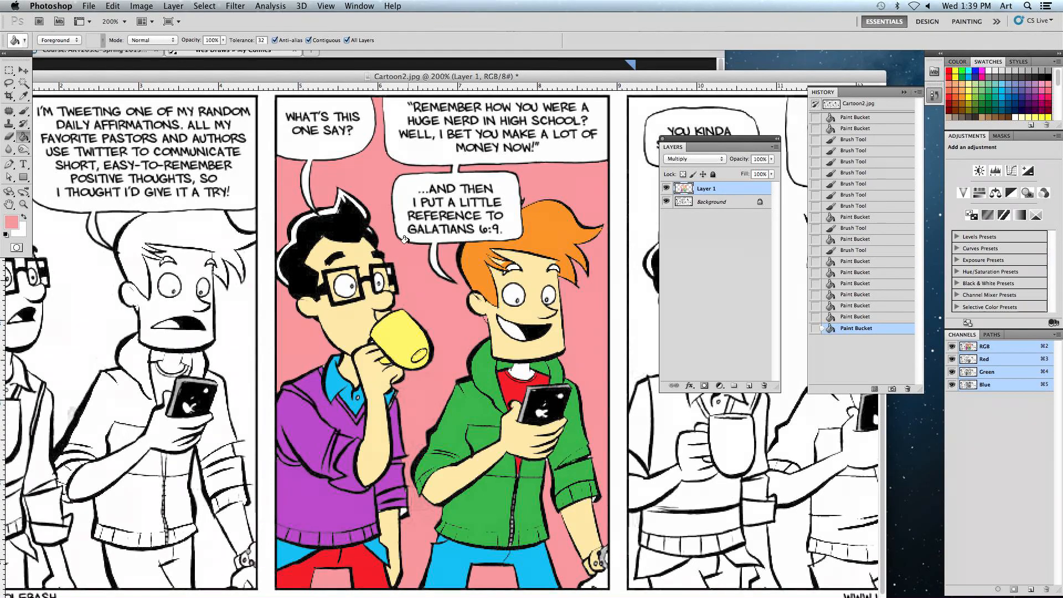
key("super+equal")
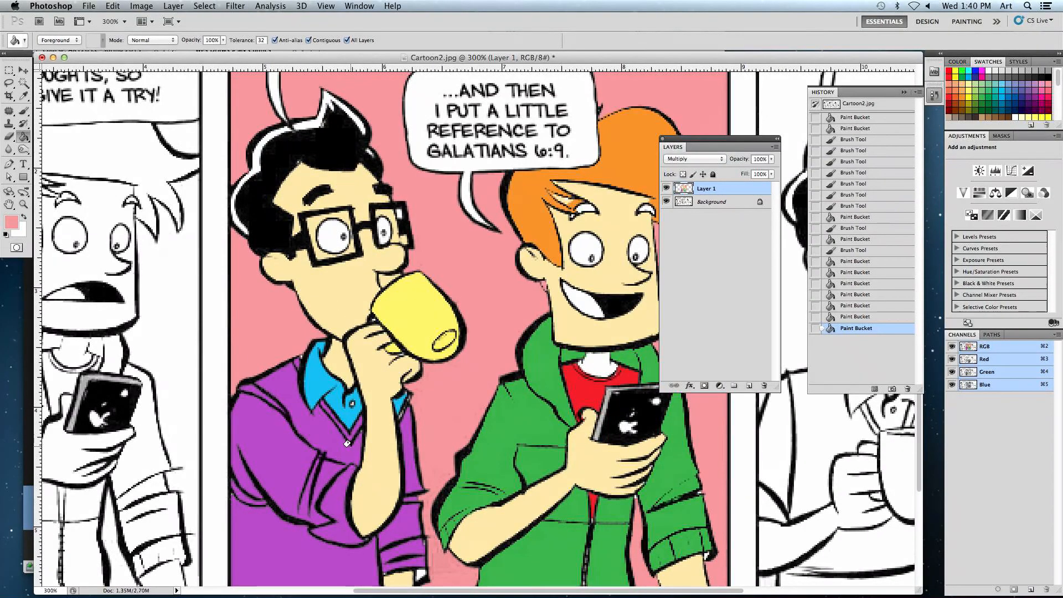
left_click(22, 85)
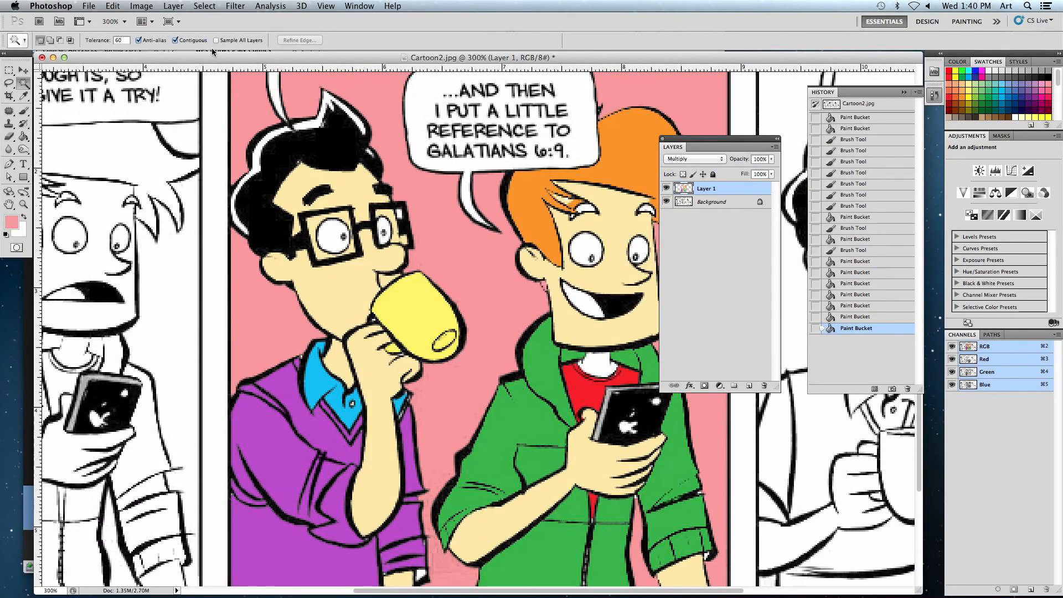
left_click(302, 181)
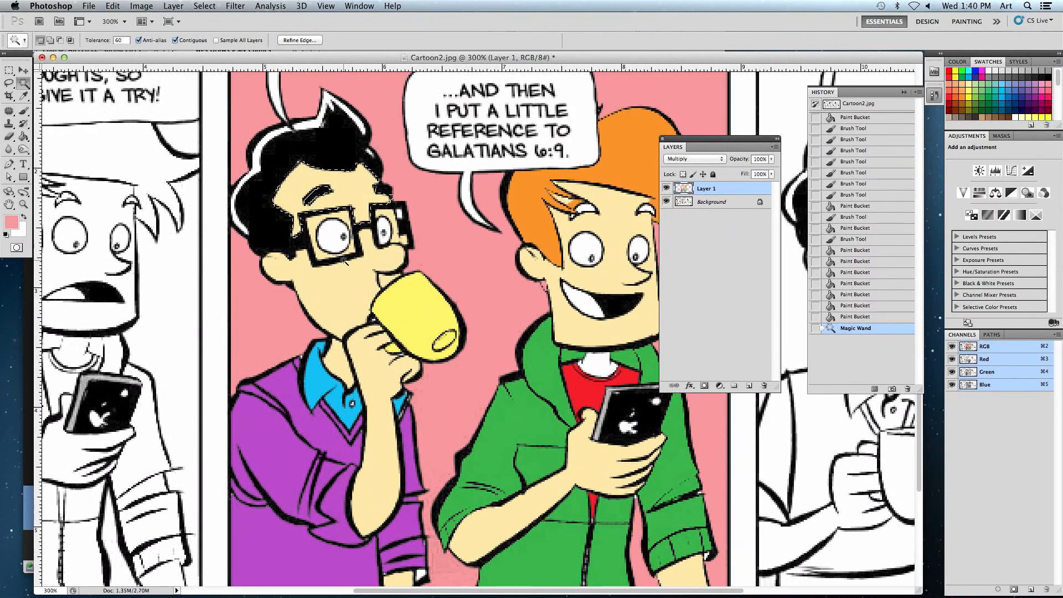
left_click(343, 296, "shift")
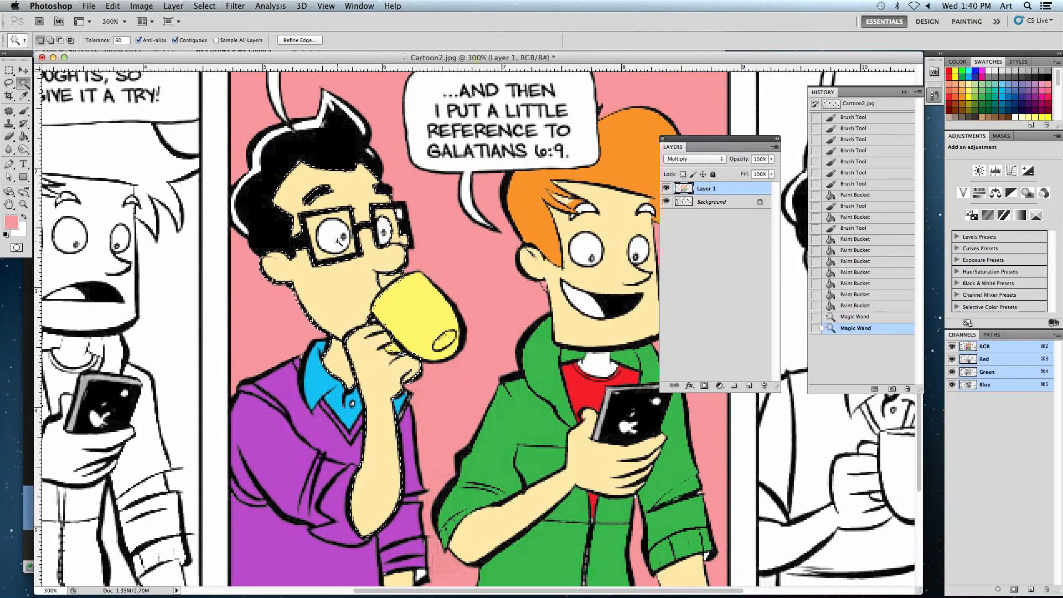
left_click(390, 215, "shift")
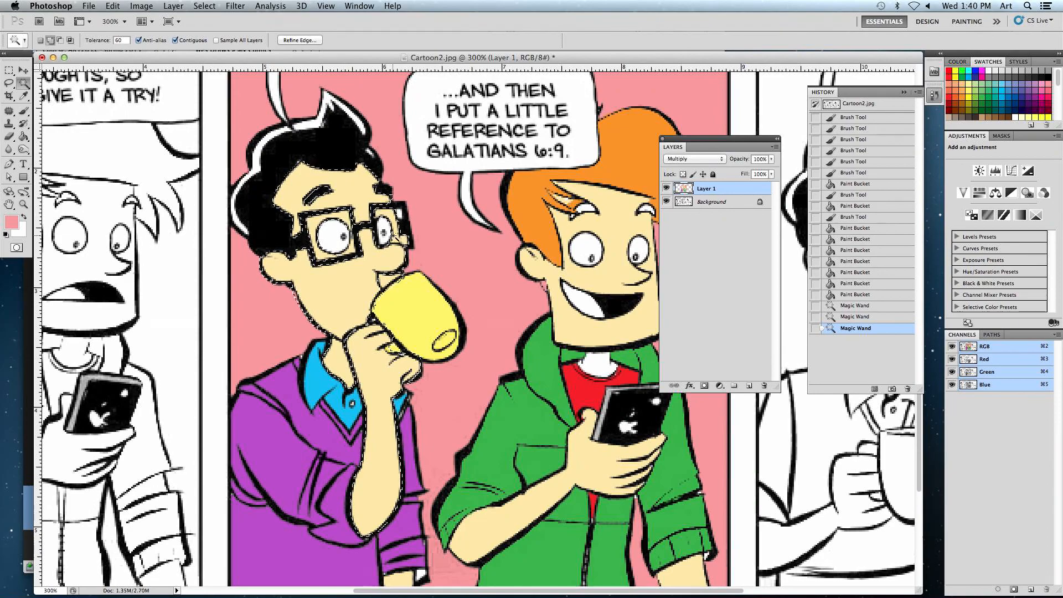
left_click(401, 238, "shift")
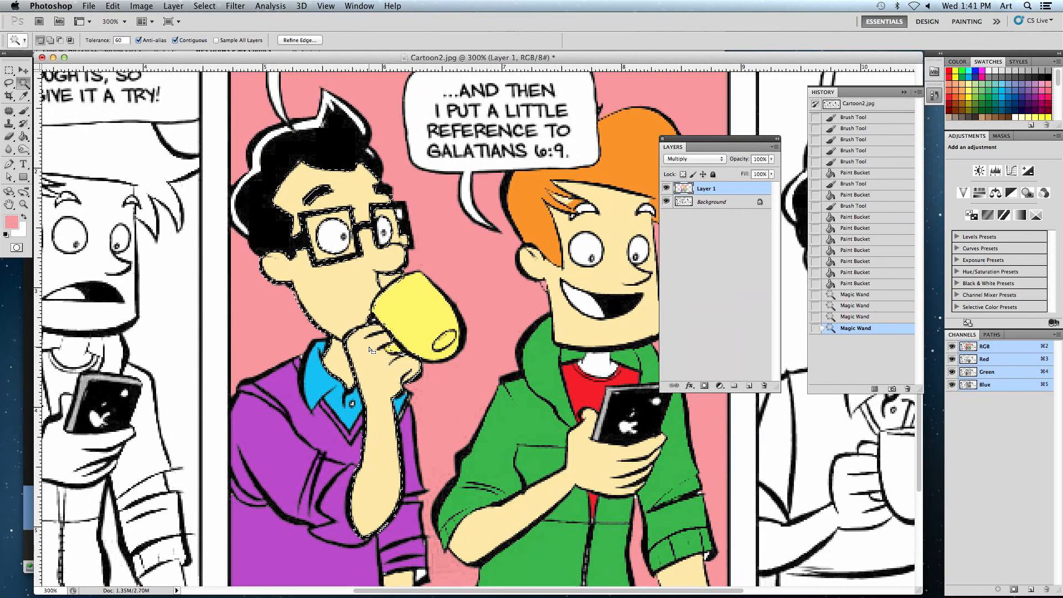
- Hide the selection edges around the man's skin without deselecting it
left_click(206, 9)
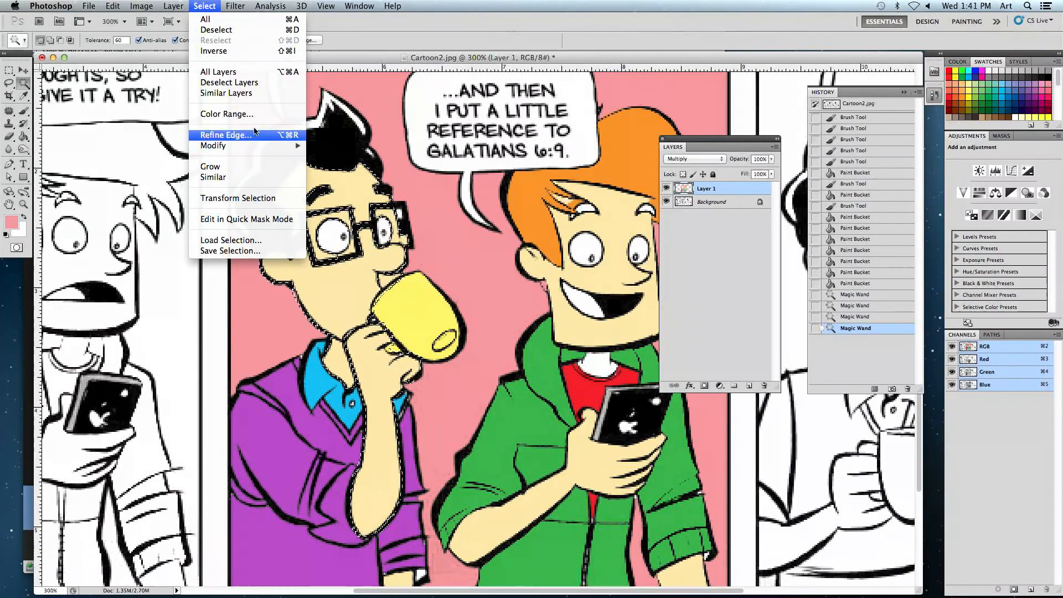
mouse_move(326, 6)
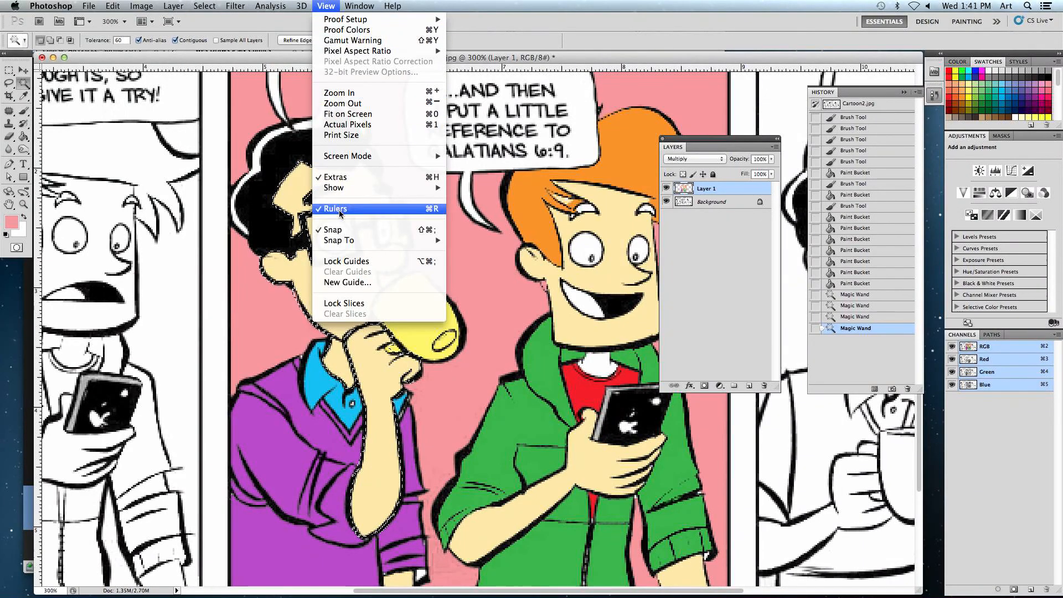
mouse_move(361, 190)
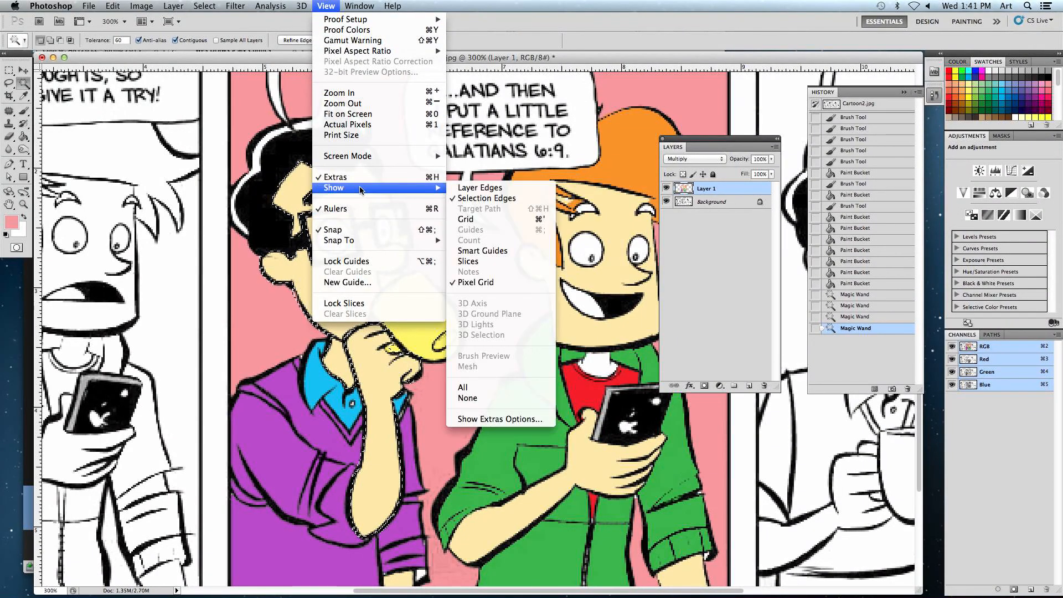
left_click(497, 201)
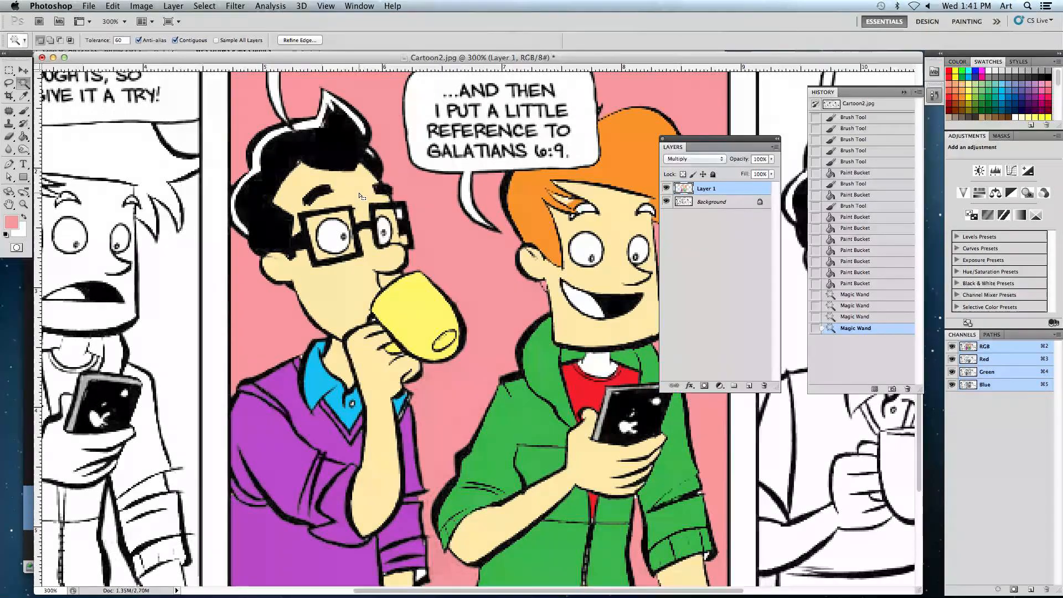
- Switch to the Brush, sample the man's skin color and darken the foreground color to tan dabc6a
left_click(25, 113)
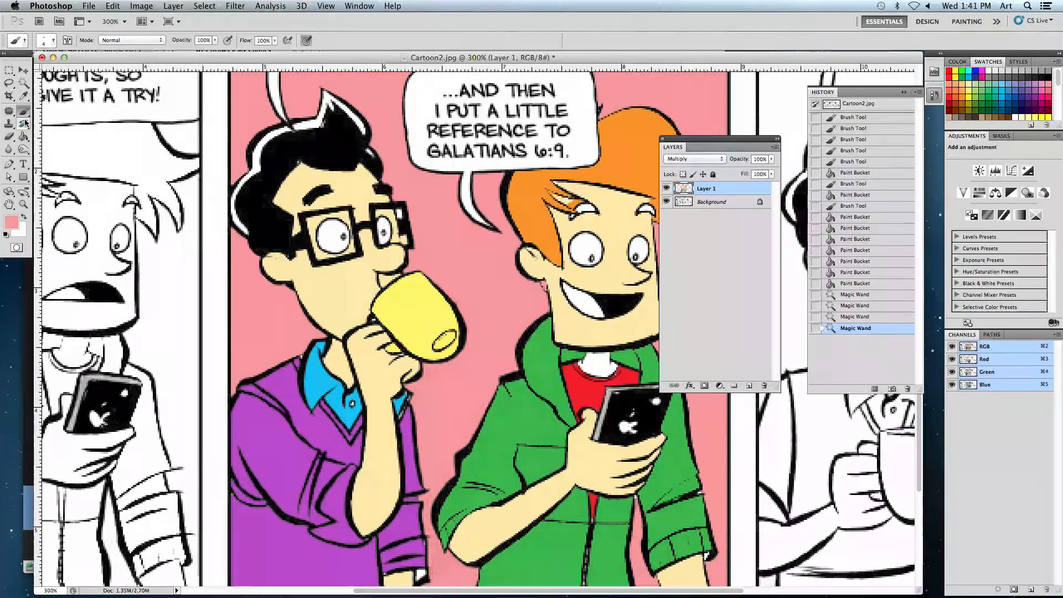
left_click(342, 283, "alt")
left_click(11, 223)
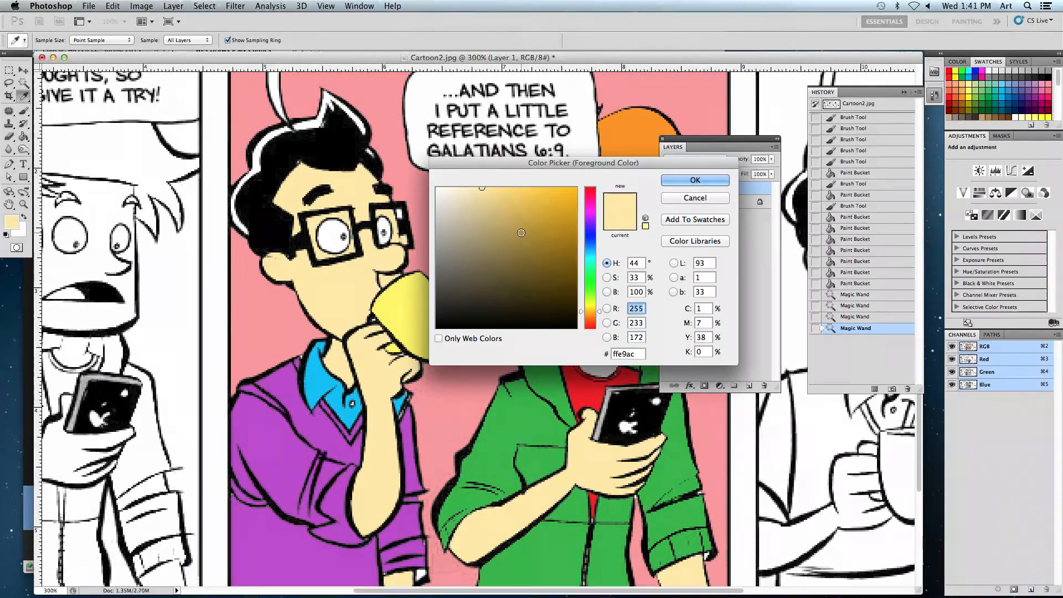
left_click(487, 193)
left_click_drag(487, 193, 508, 207)
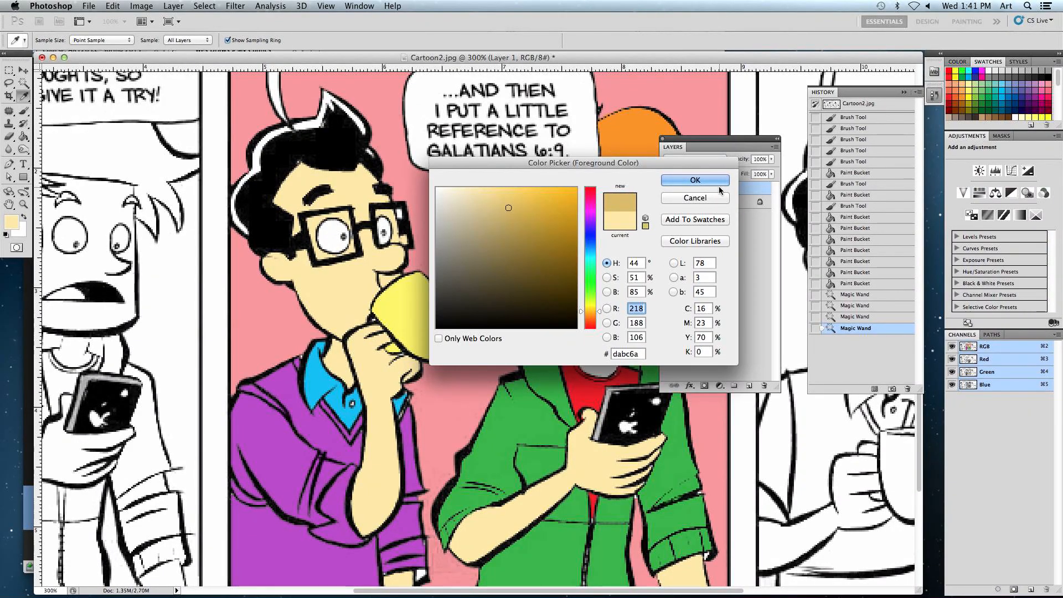
left_click(702, 180)
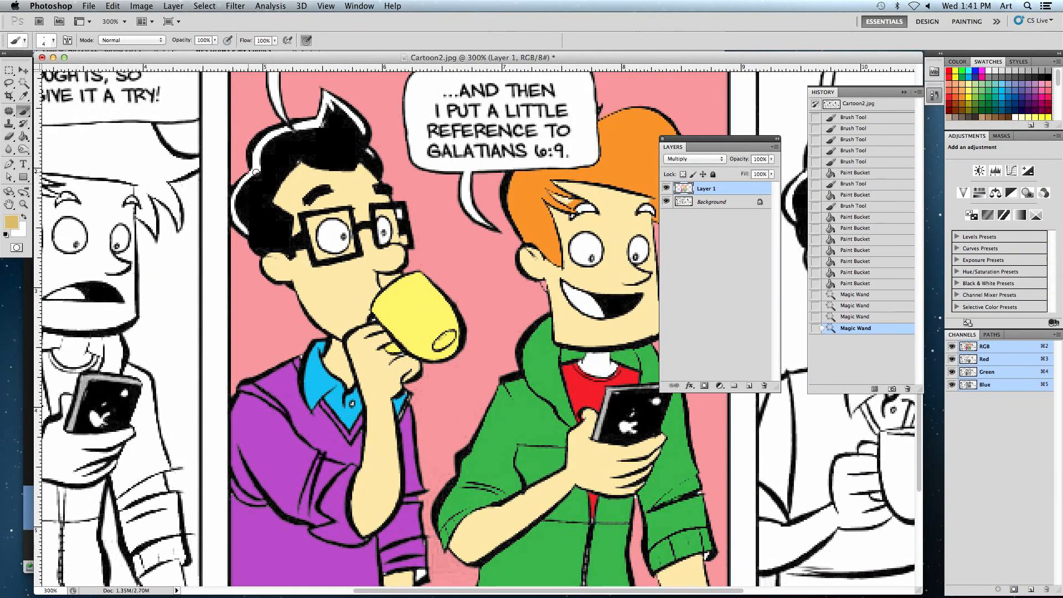
- Enlarge the brush to 30 px
key("bracketright")
key("bracketright")
key("bracketright")
key("bracketright")
key("bracketright")
key("bracketright")
key("bracketright")
key("bracketright")
- Try hard-edged tan shading along the front of the man's face and his raised forearm, and undo the strokes
mouse_move(394, 203)
left_mouse_down()
mouse_move(408, 332)
mouse_move(406, 242)
left_mouse_up()
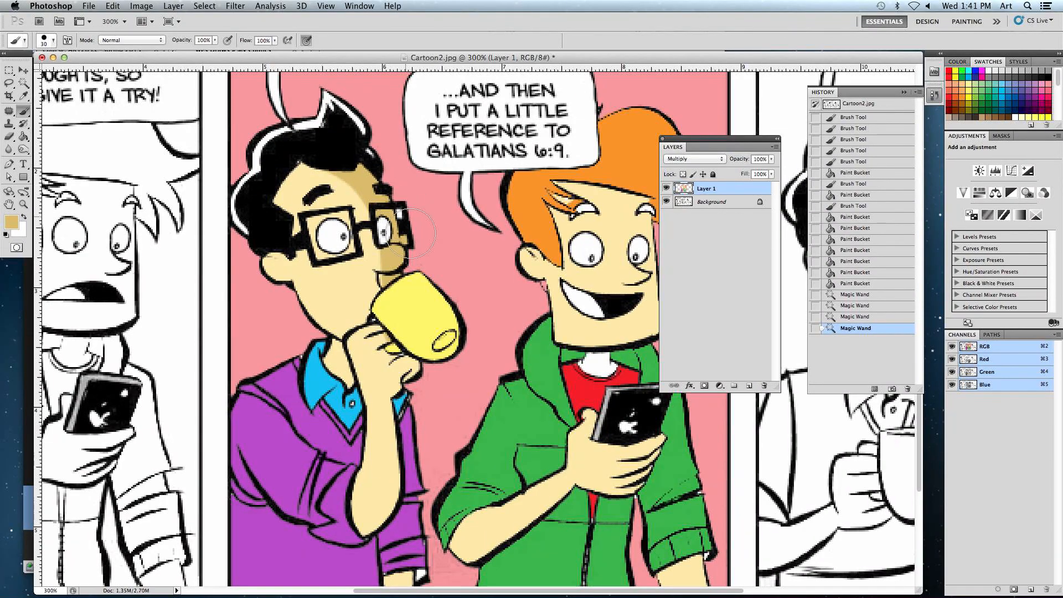
left_click_drag(420, 291, 419, 306)
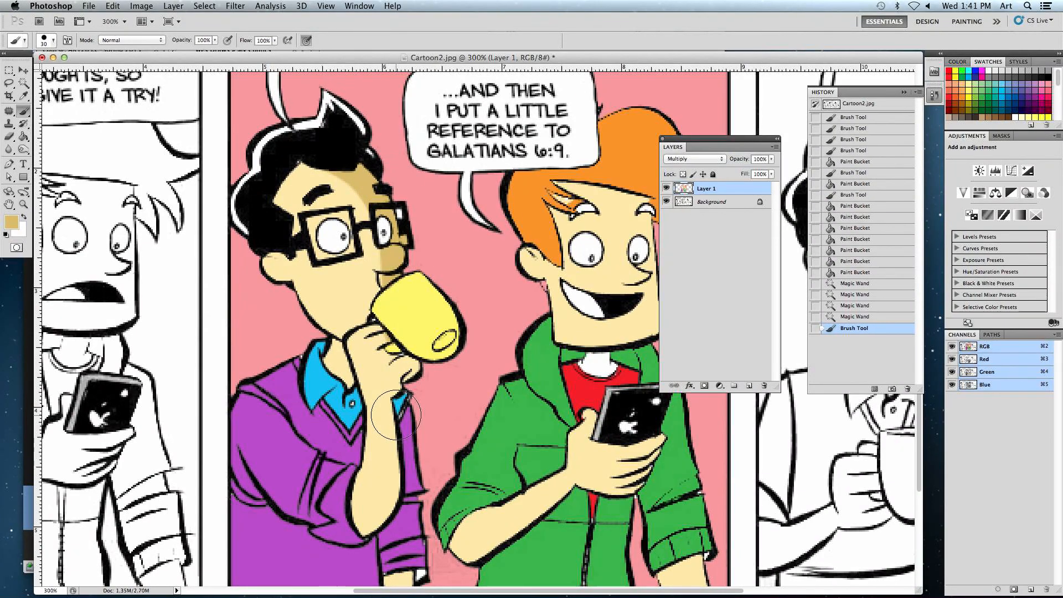
mouse_move(422, 400)
left_mouse_down()
mouse_move(404, 385)
mouse_move(418, 480)
mouse_move(383, 507)
mouse_move(391, 490)
left_mouse_up()
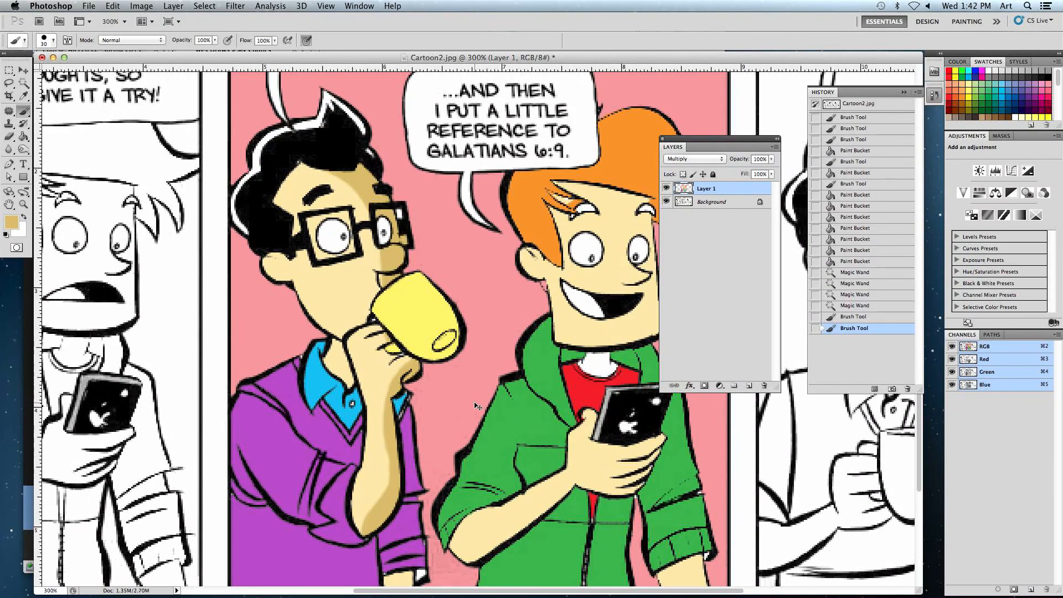
key("super+alt+z")
key("super+alt+z")
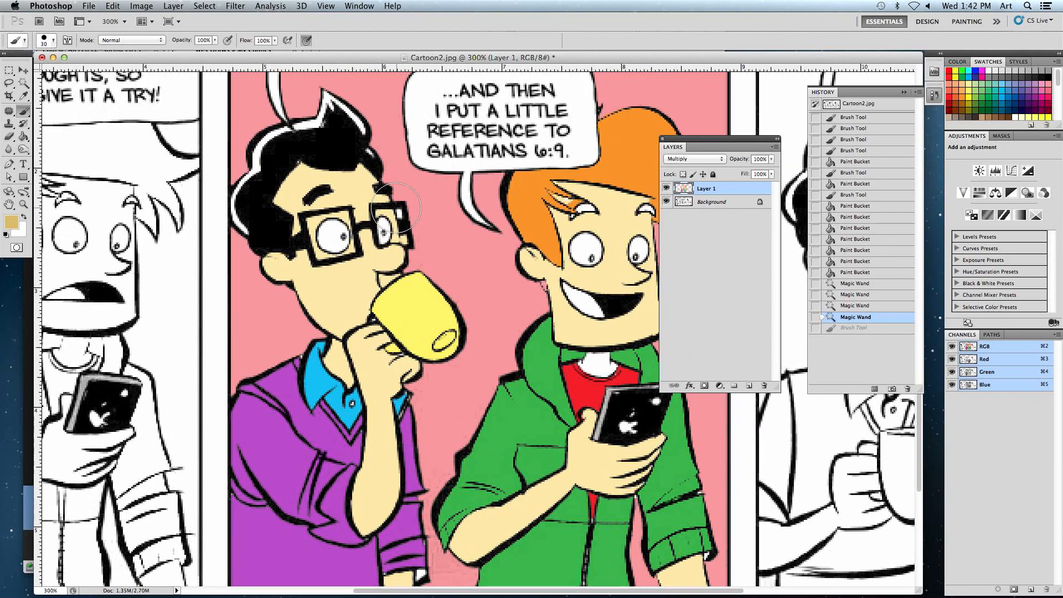
- Lower the brush hardness to its minimum and paint soft tan shading along the front of the man's face and his raised forearm
left_click(51, 42)
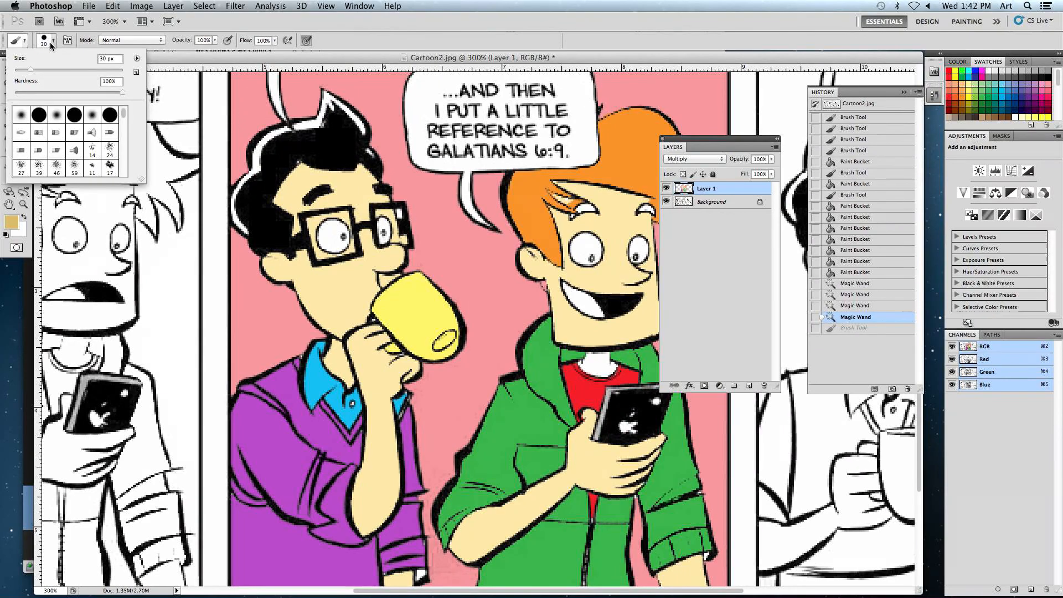
left_click_drag(111, 96, 16, 92)
mouse_move(364, 148)
left_mouse_down()
mouse_move(395, 206)
mouse_move(354, 148)
left_mouse_up()
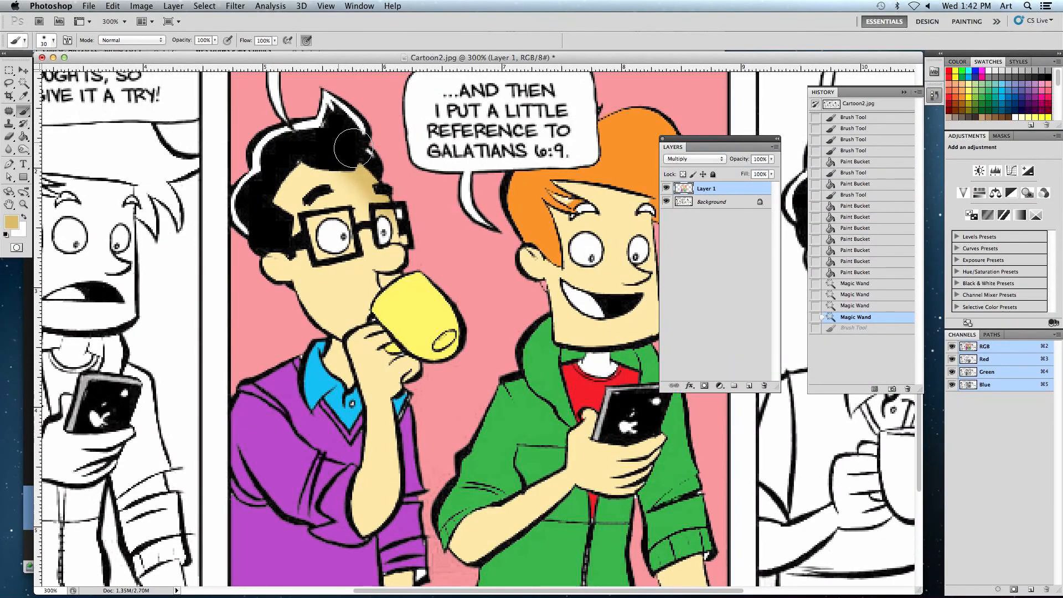
mouse_move(406, 242)
left_mouse_down()
mouse_move(427, 258)
mouse_move(403, 304)
mouse_move(413, 389)
mouse_move(399, 404)
mouse_move(399, 489)
mouse_move(366, 530)
left_mouse_up()
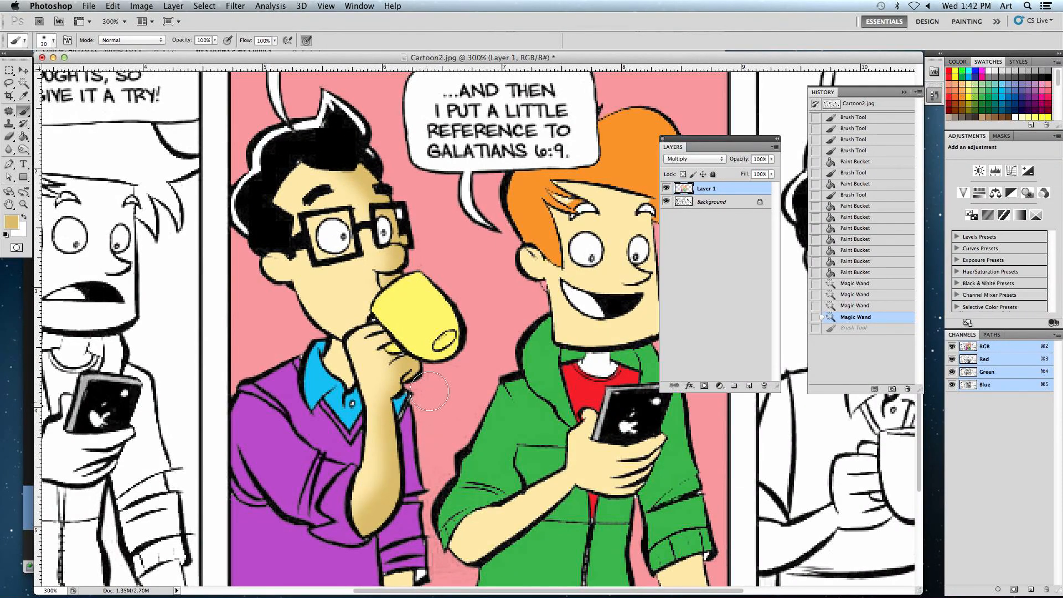
left_click(334, 150)
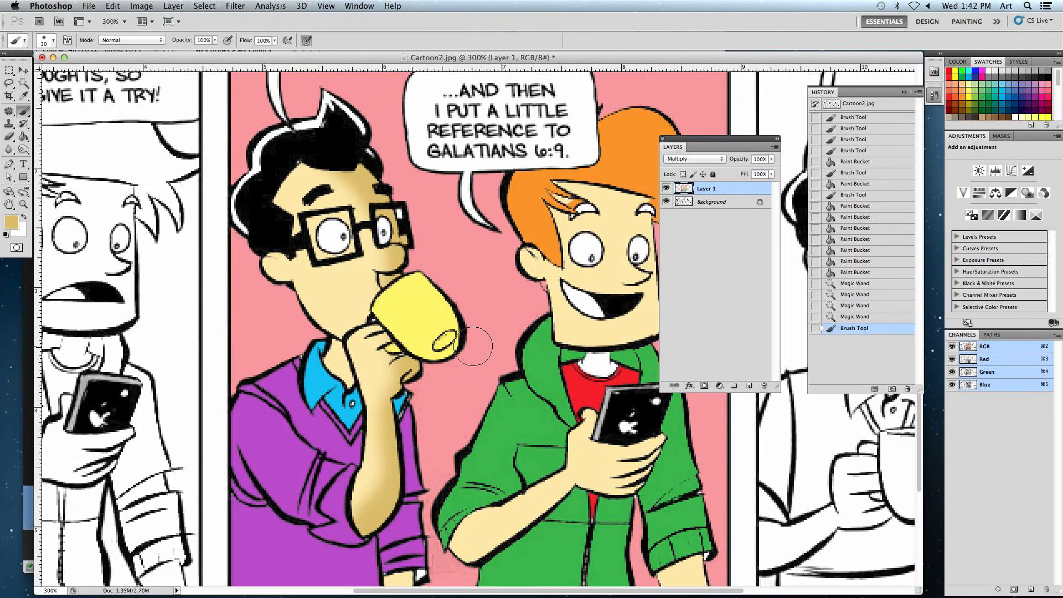
- Lighten the foreground color to pale cream faefcf and paint soft highlights along the back of the man's face and jaw
scroll(442, 336, "down", 1)
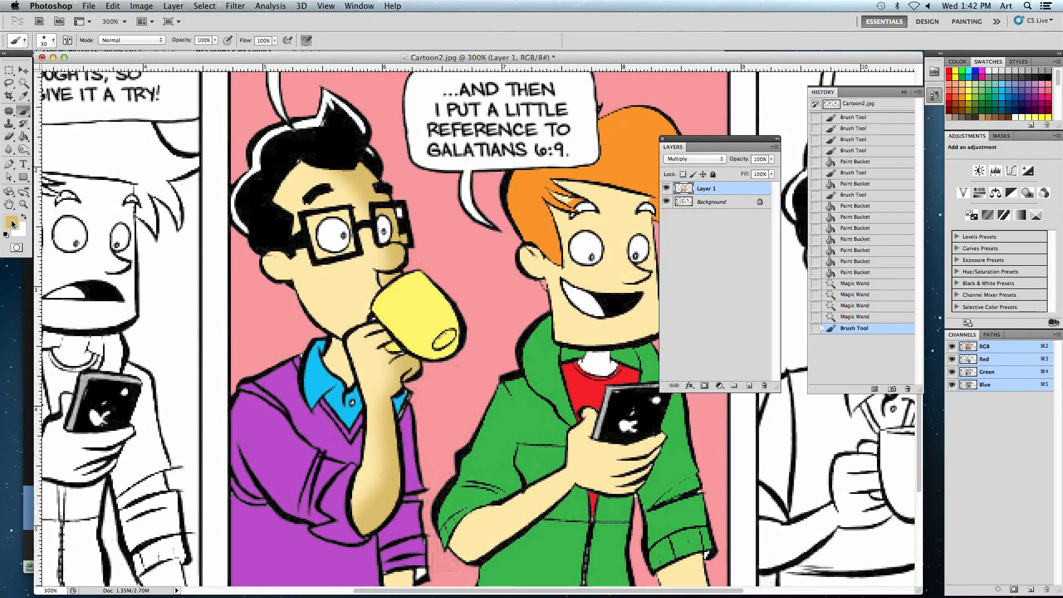
left_click(11, 223)
left_click(461, 190)
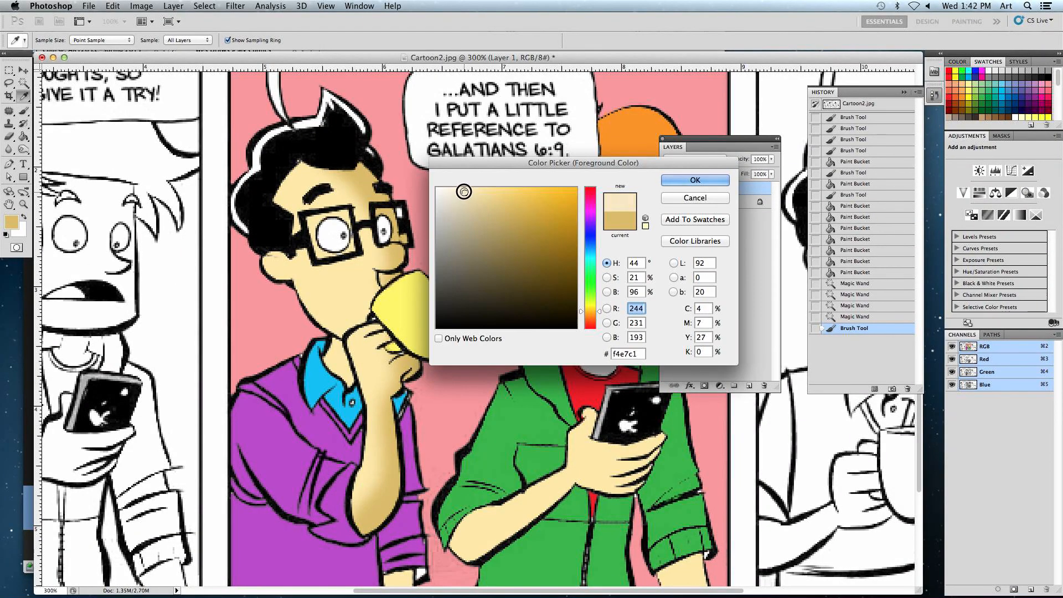
left_click(695, 181)
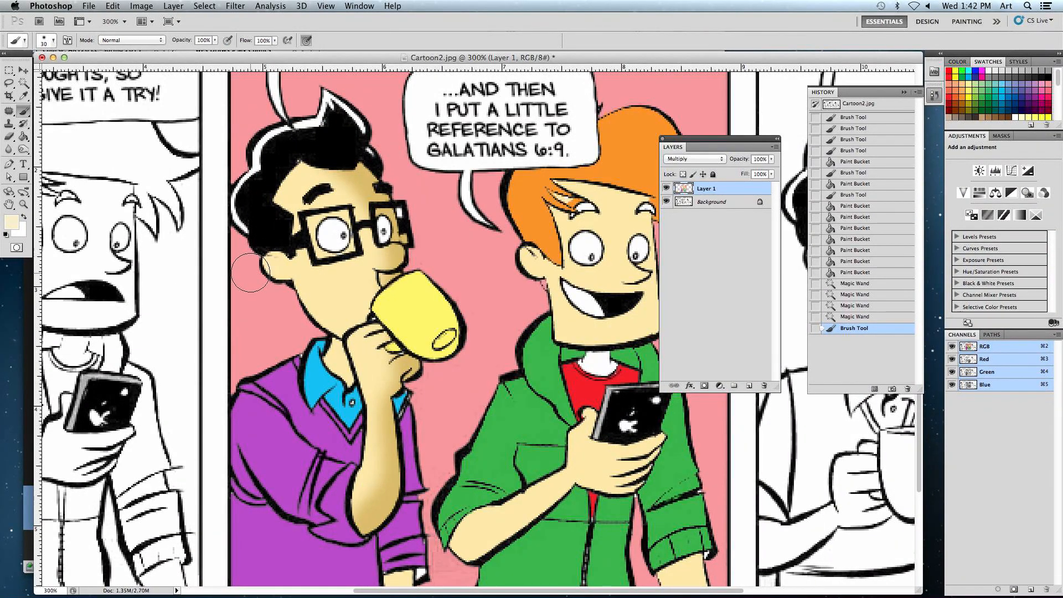
mouse_move(300, 326)
left_mouse_down()
mouse_move(280, 297)
mouse_move(285, 283)
mouse_move(322, 334)
mouse_move(303, 301)
mouse_move(315, 336)
mouse_move(280, 326)
left_mouse_up()
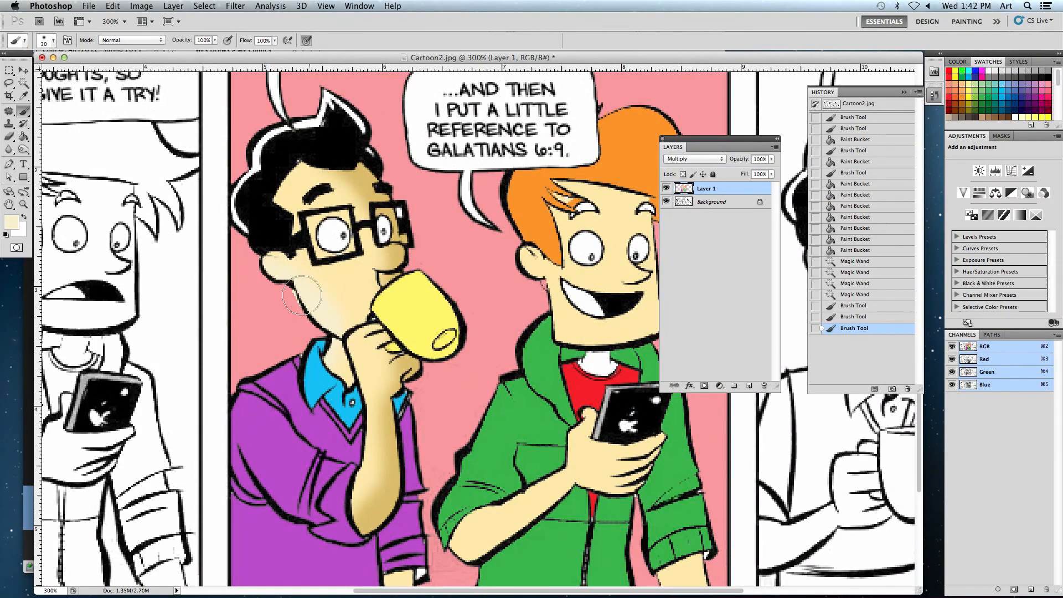
left_click_drag(271, 198, 255, 213)
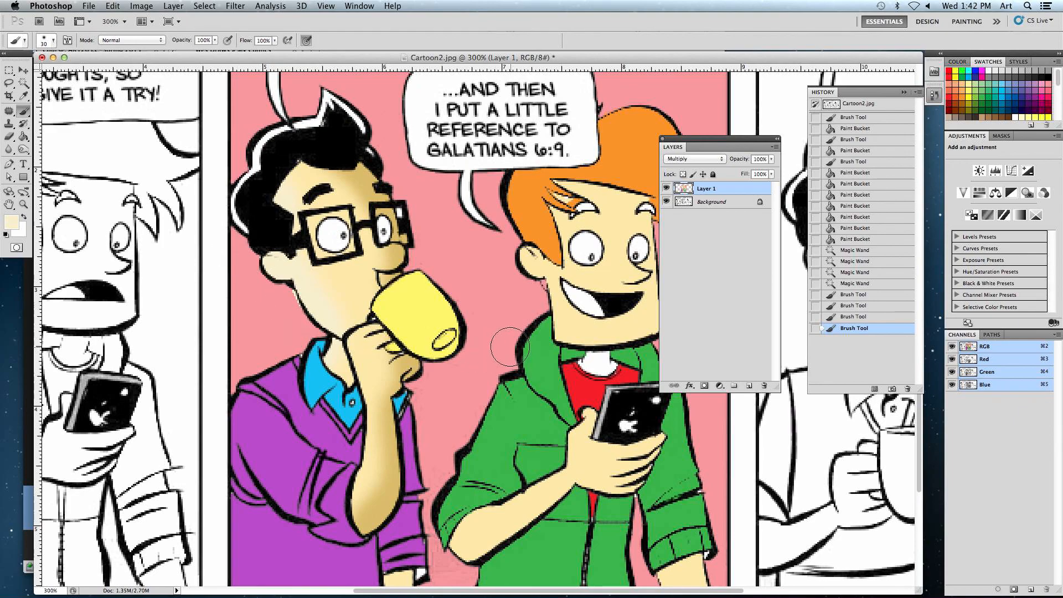
- Turn the selection edges back on and deselect the man's skin
key("super+minus")
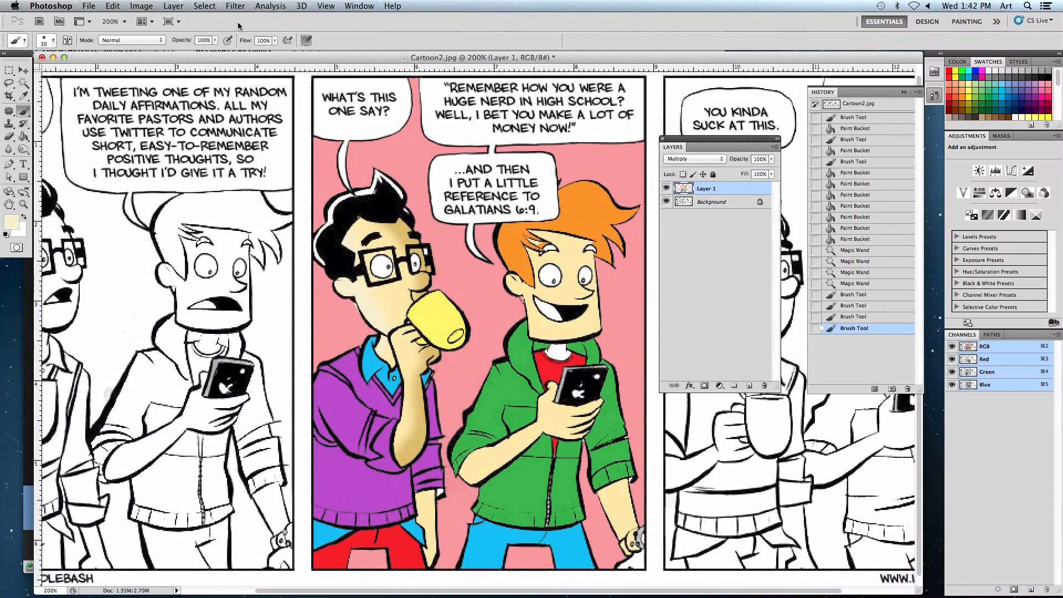
left_click(326, 6)
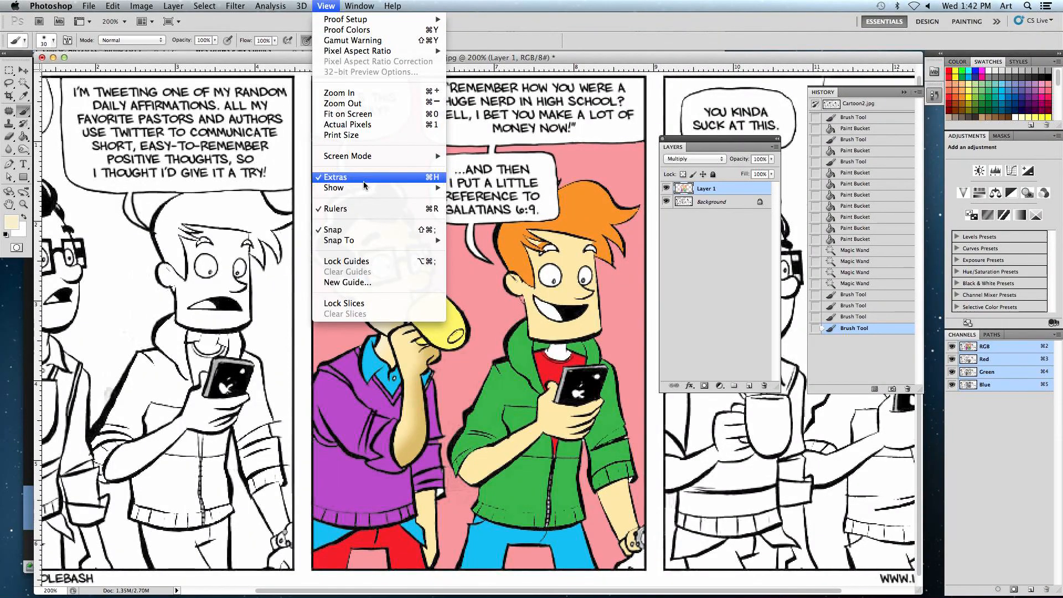
mouse_move(375, 189)
left_click(468, 204)
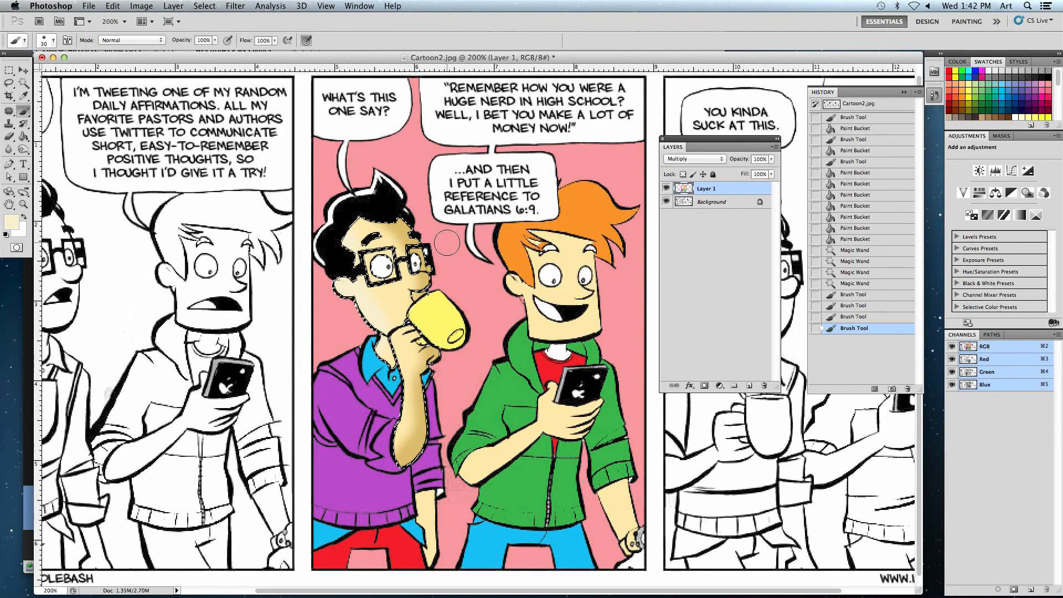
key("super+d")
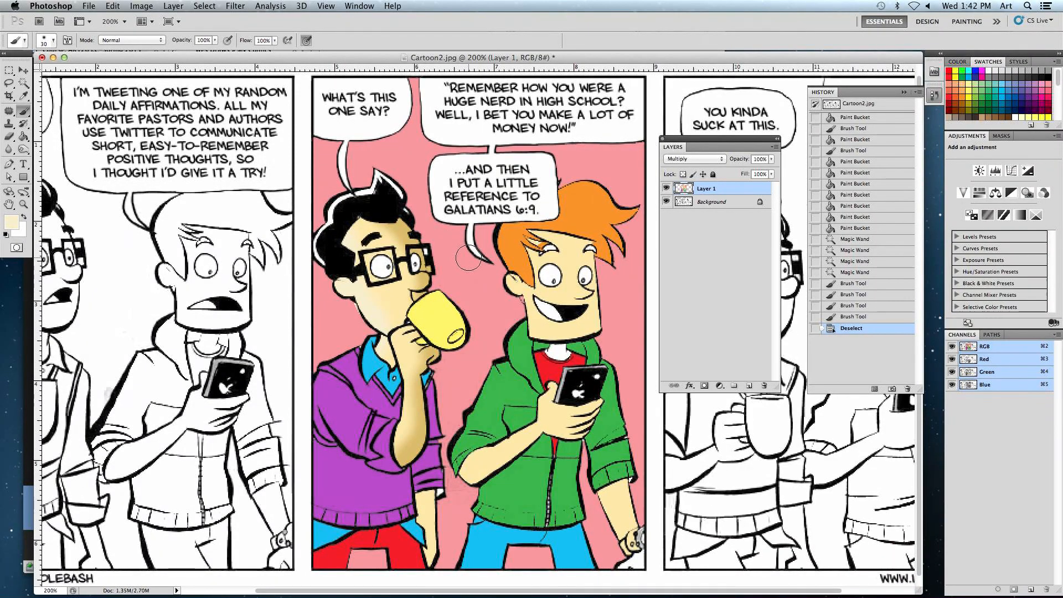
- Select all the pink background areas around both men in the middle panel with the Magic Wand
left_click(24, 84)
left_click(334, 176)
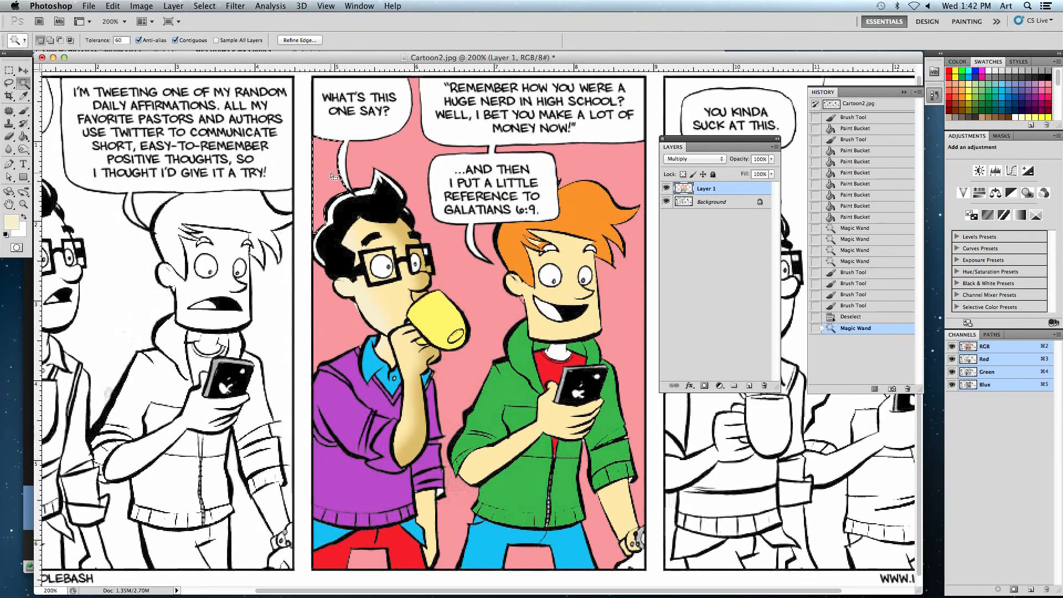
left_click(389, 158, "shift")
left_click(346, 304, "shift")
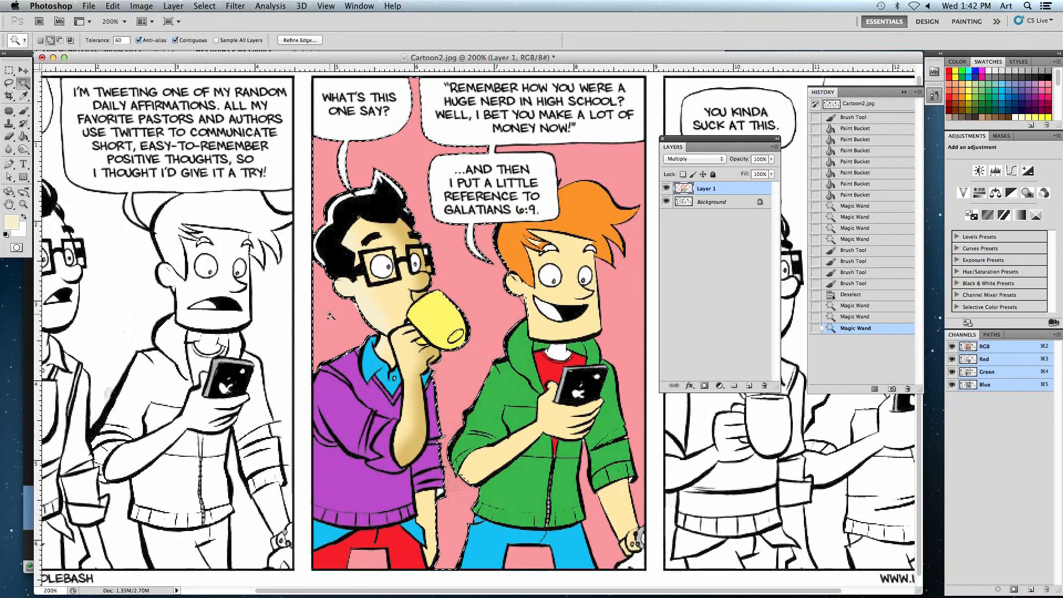
left_click(626, 331, "shift")
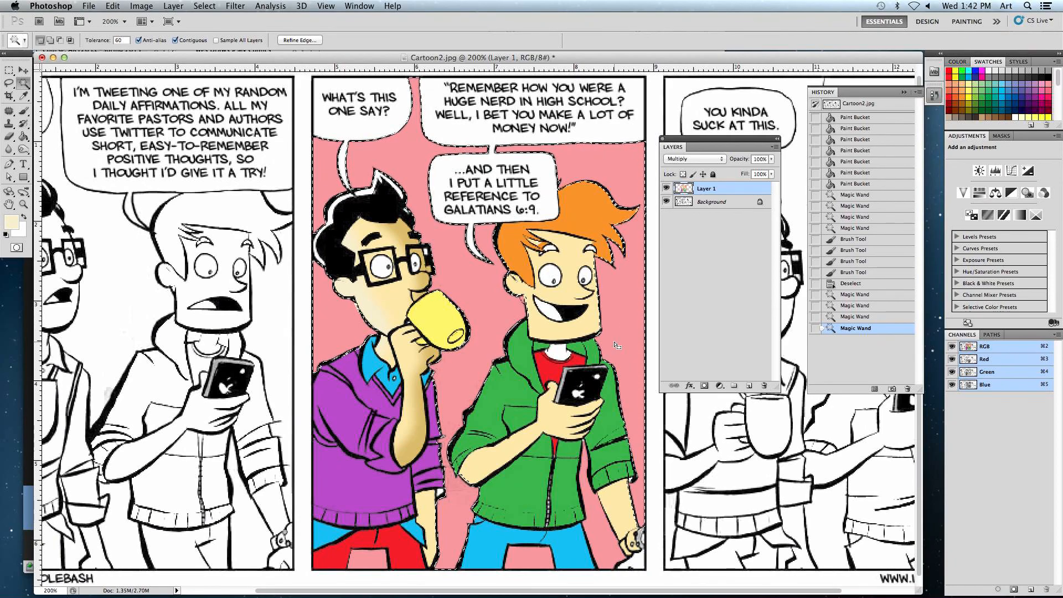
left_click(606, 530, "shift")
left_click(535, 557, "shift")
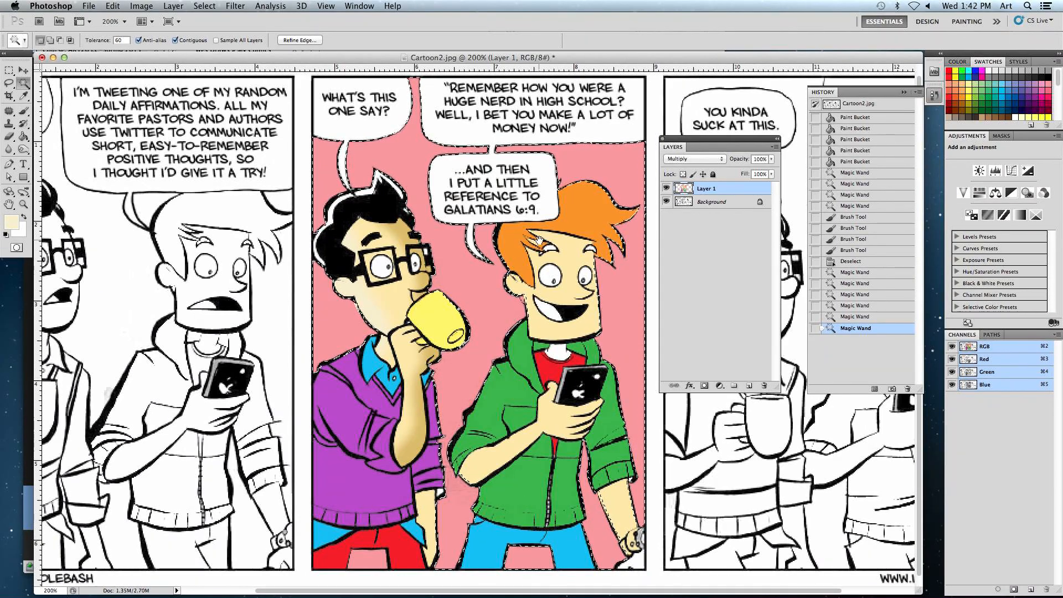
- Switch to the Brush and hide the selection edges around the background
scroll(463, 255, "right", 5)
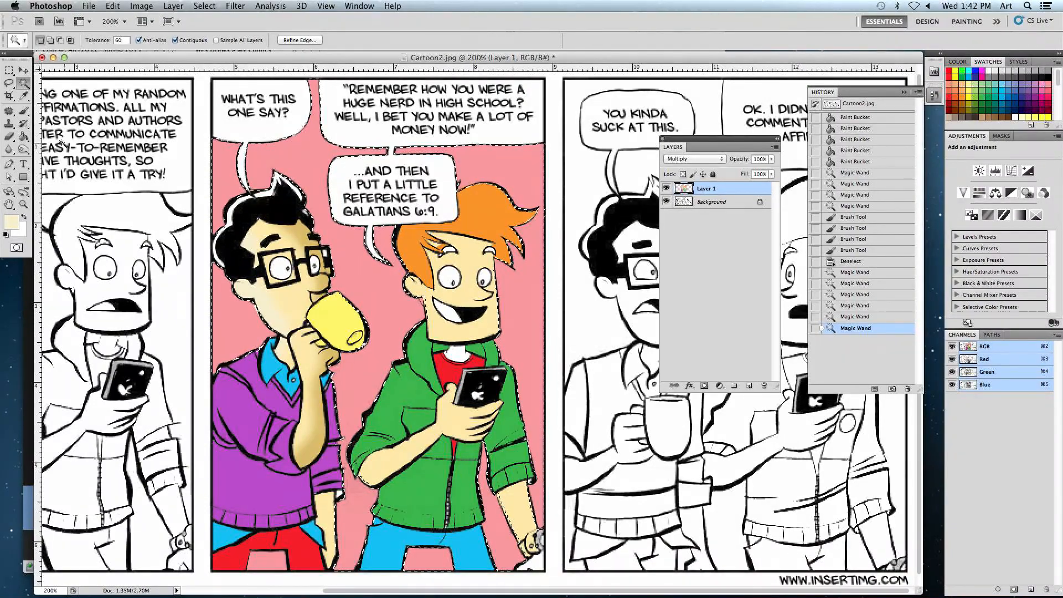
left_click(23, 111)
left_click(327, 5)
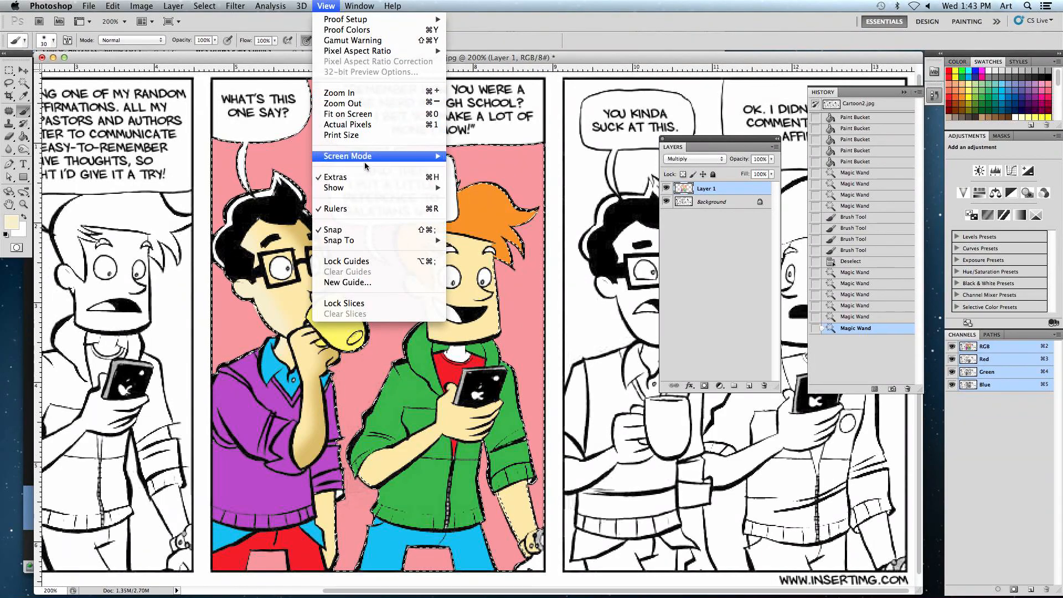
mouse_move(399, 188)
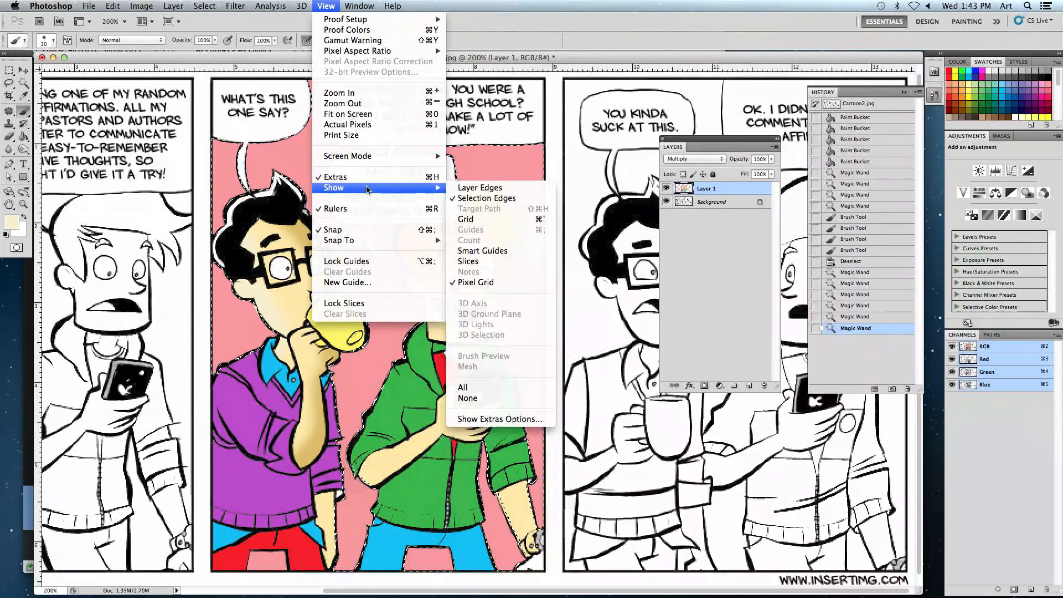
left_click(474, 199)
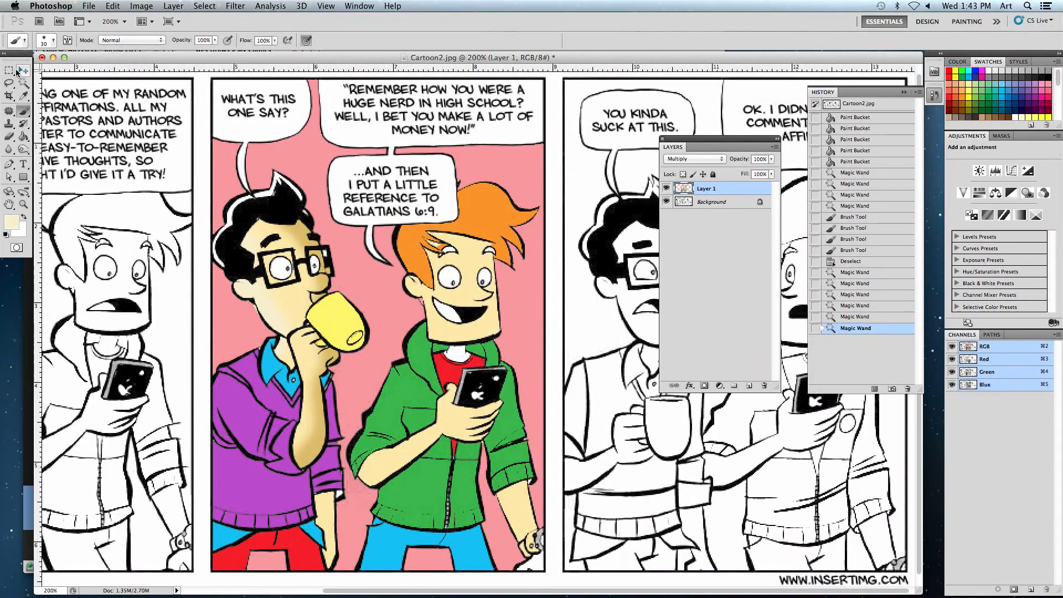
- Choose an irregular textured 36 px brush tip and enlarge it to 125 px
left_click(53, 40)
scroll(39, 138, "down", 10)
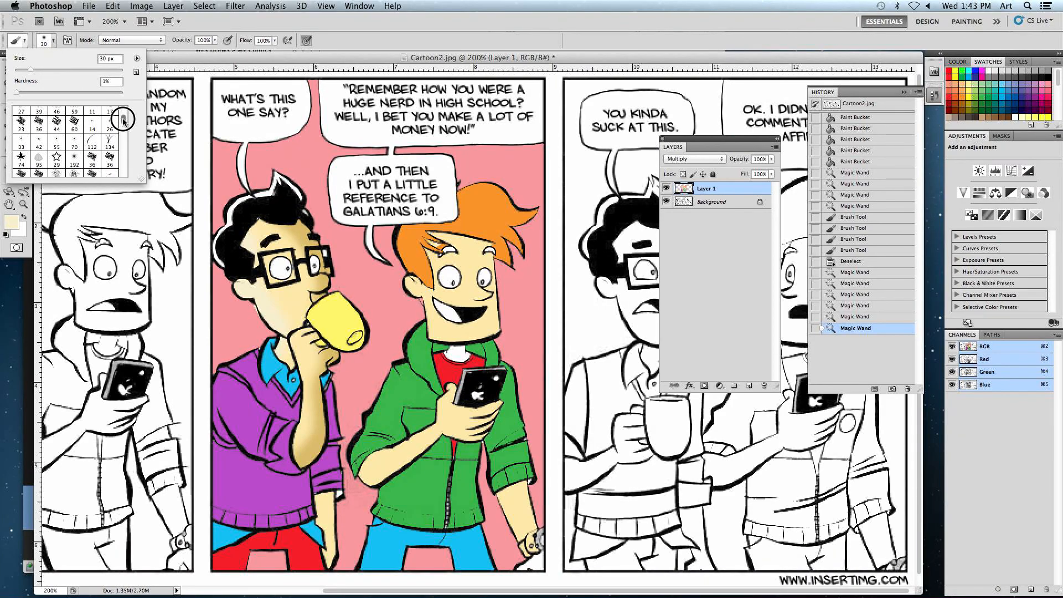
left_click(92, 128)
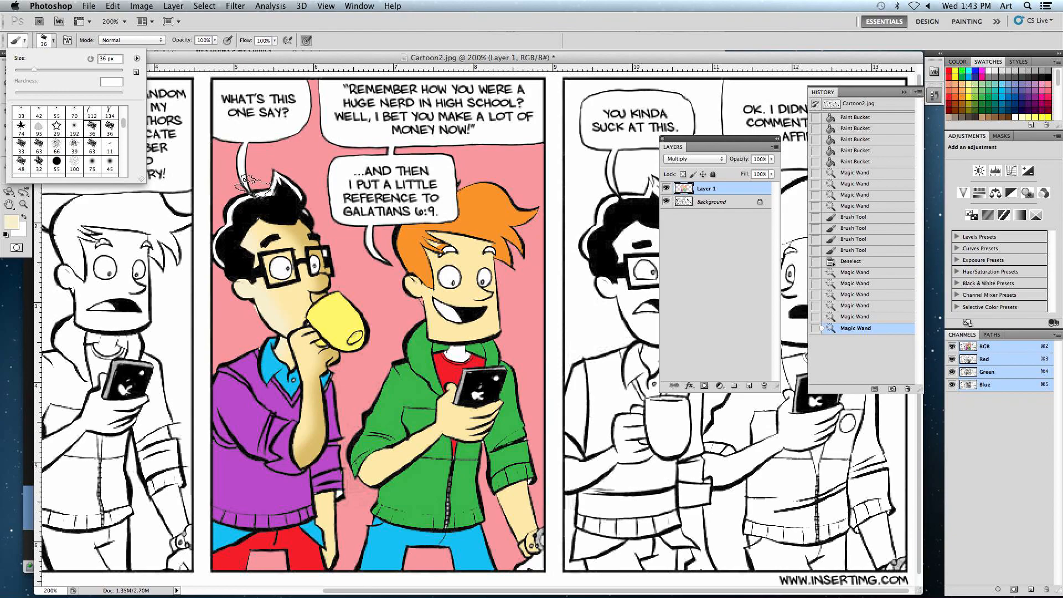
left_click(158, 47)
key("bracketright")
key("bracketright")
key("bracketright")
key("bracketright")
key("bracketright")
key("bracketright")
key("bracketright")
key("bracketright")
- Try the textured brush in cream on the pink background near the speech balloons and undo the strokes
left_click(311, 179)
key("super+z")
mouse_move(315, 173)
left_mouse_down()
mouse_move(318, 200)
mouse_move(348, 171)
left_mouse_up()
key("super+z")
- Sample the pink background, darken the foreground color to red d35e65 and paint mottled texture across the selected background
left_click(11, 223)
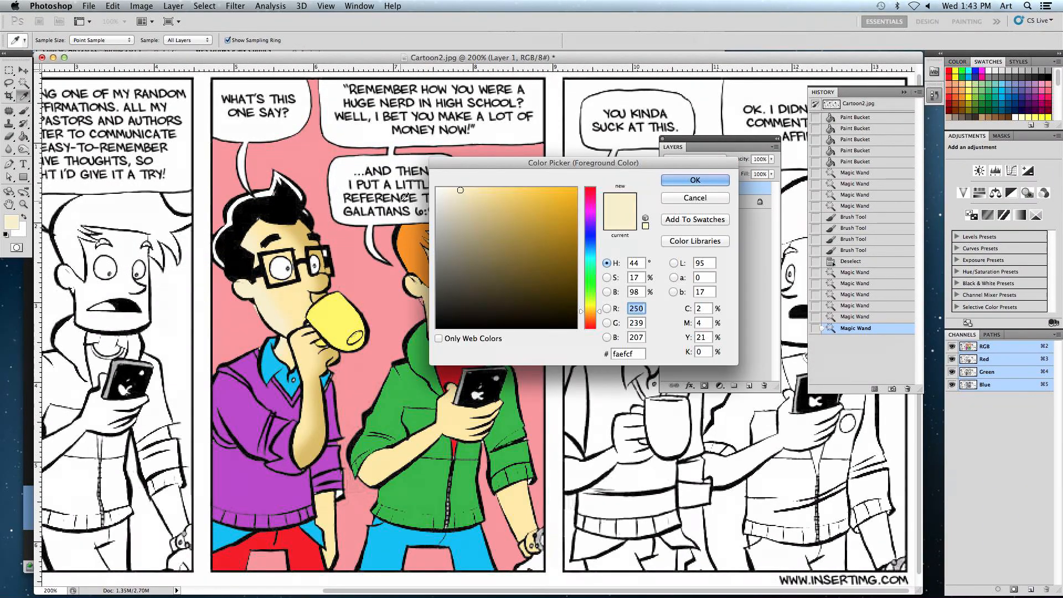
left_click(359, 236)
left_click(503, 202)
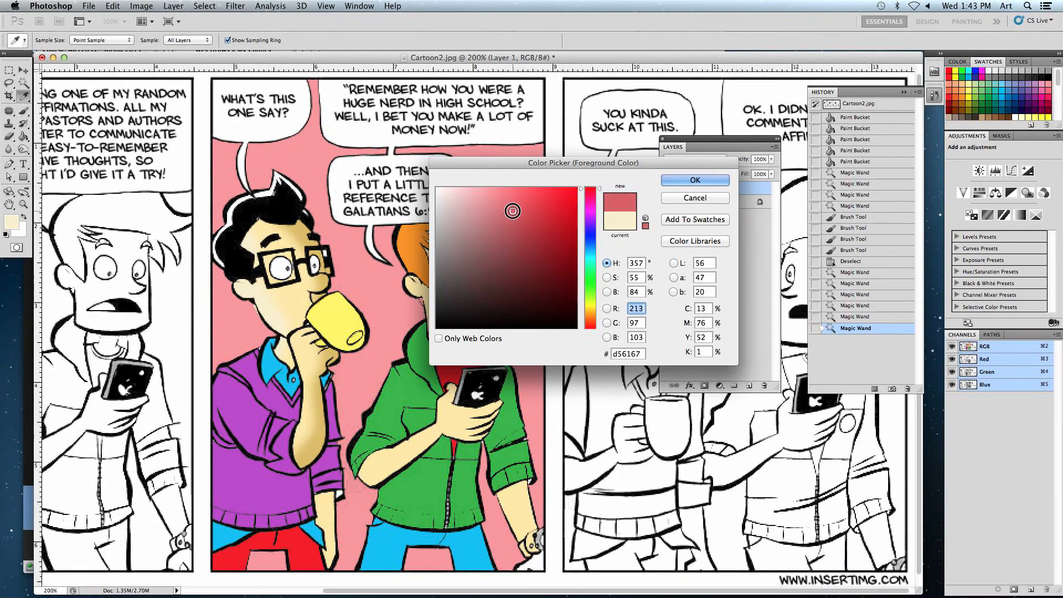
left_click(695, 180)
mouse_move(256, 121)
left_mouse_down()
mouse_move(290, 91)
mouse_move(509, 119)
mouse_move(560, 183)
mouse_move(271, 104)
mouse_move(409, 124)
mouse_move(448, 155)
mouse_move(602, 152)
mouse_move(548, 116)
mouse_move(579, 327)
left_mouse_up()
mouse_move(182, 293)
left_mouse_down()
mouse_move(354, 165)
mouse_move(397, 239)
mouse_move(567, 390)
mouse_move(501, 497)
mouse_move(360, 125)
mouse_move(307, 335)
mouse_move(180, 382)
mouse_move(461, 108)
mouse_move(473, 326)
left_mouse_up()
left_click_drag(512, 496, 493, 542)
- Darken the foreground color to a deeper red and paint textured shading around the upper and outer edges of the panel's background
left_click(11, 224)
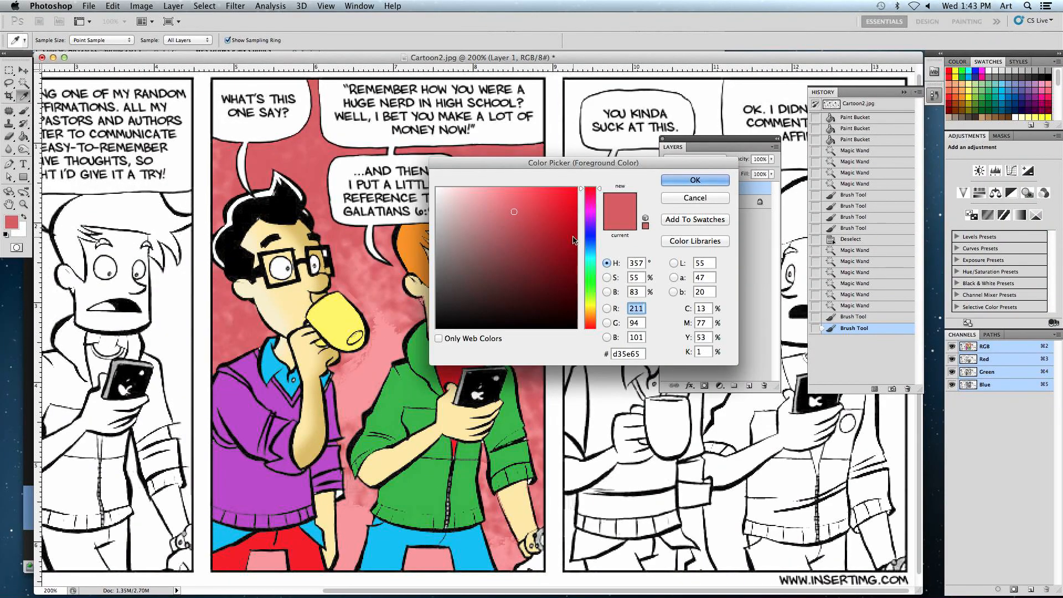
left_click(538, 234)
key("Return")
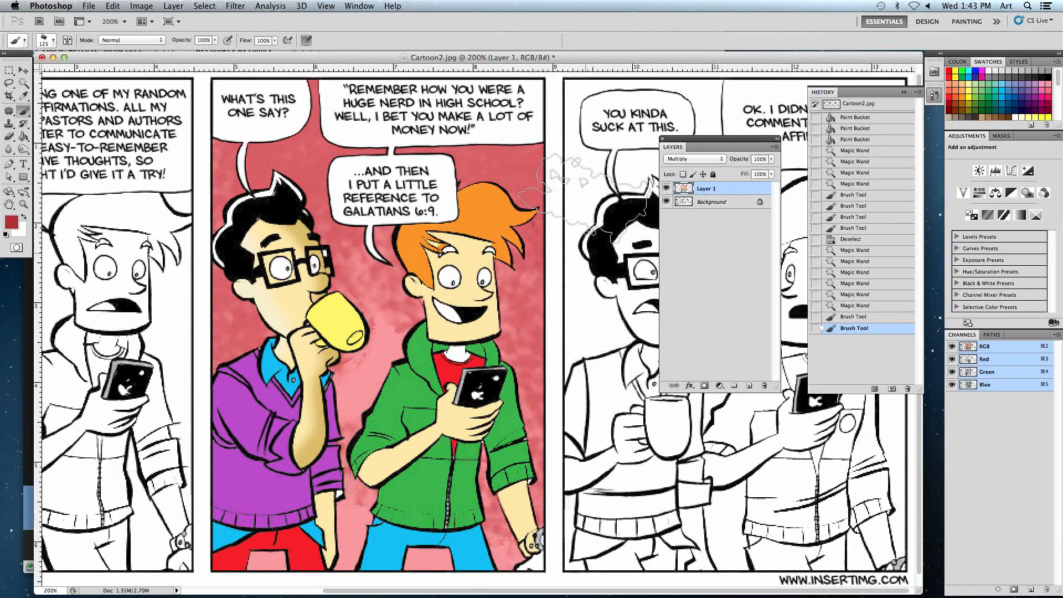
mouse_move(232, 103)
left_mouse_down()
mouse_move(361, 113)
mouse_move(299, 155)
left_mouse_up()
left_click_drag(503, 201, 558, 270)
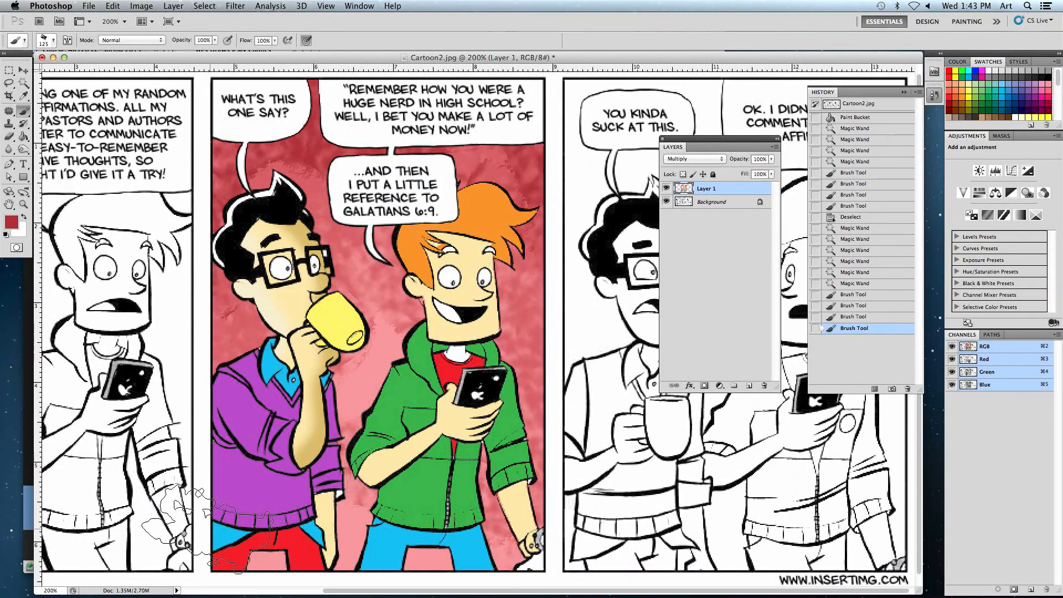
left_click_drag(216, 383, 233, 375)
left_click_drag(229, 332, 213, 393)
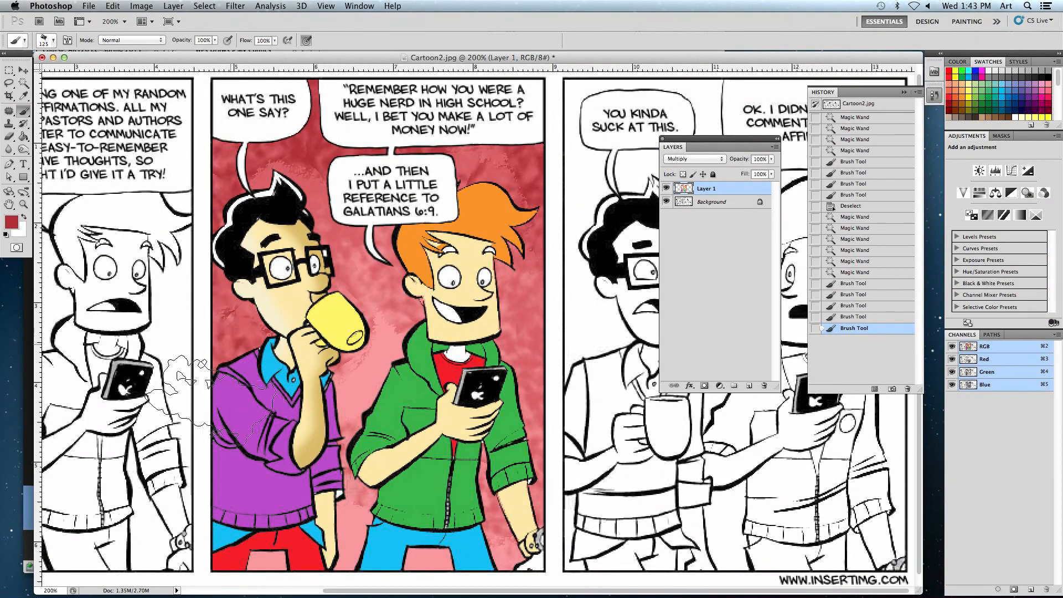
mouse_move(577, 414)
left_mouse_down()
mouse_move(549, 330)
mouse_move(560, 380)
mouse_move(561, 333)
left_mouse_up()
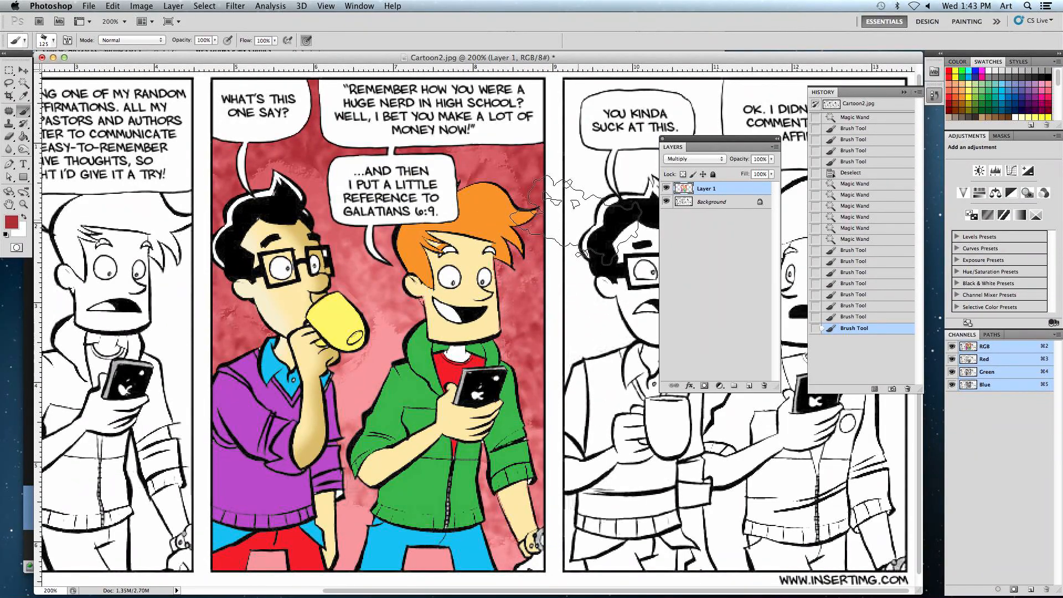
- Show the whole comic strip at 100% in full screen mode
key("super+minus")
key("f")
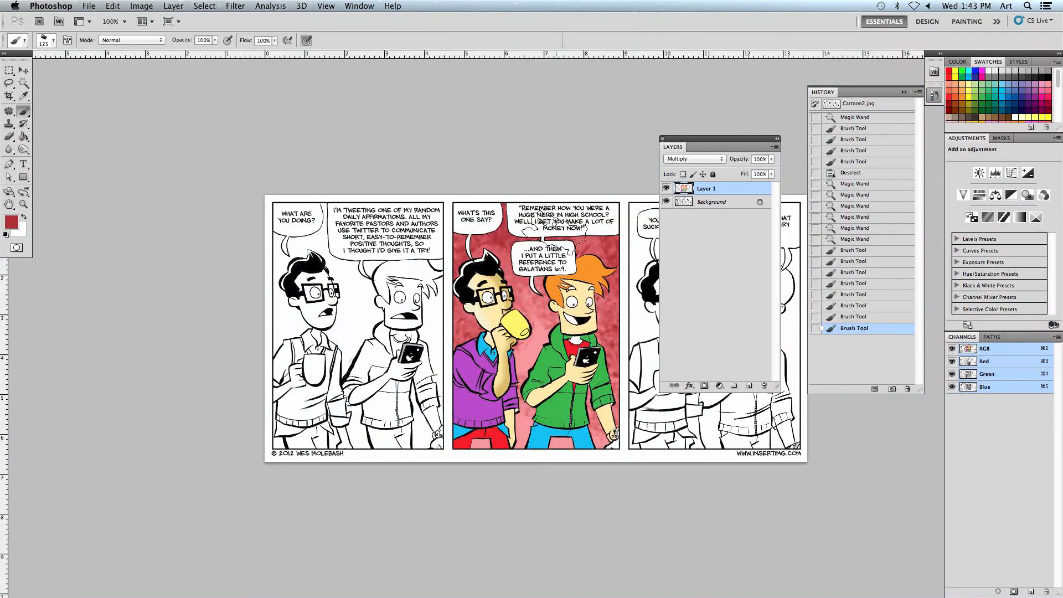
scroll(487, 299, "right", 5)
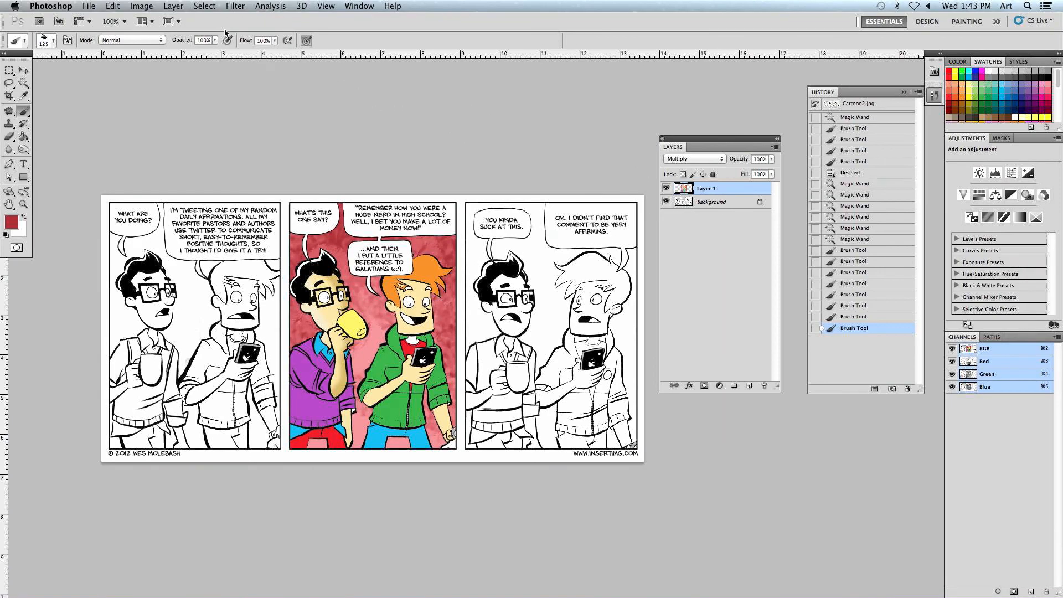
- Open Save As for the comic, review the available file formats and cancel without saving
left_click(88, 6)
left_click(151, 179)
left_click(484, 401)
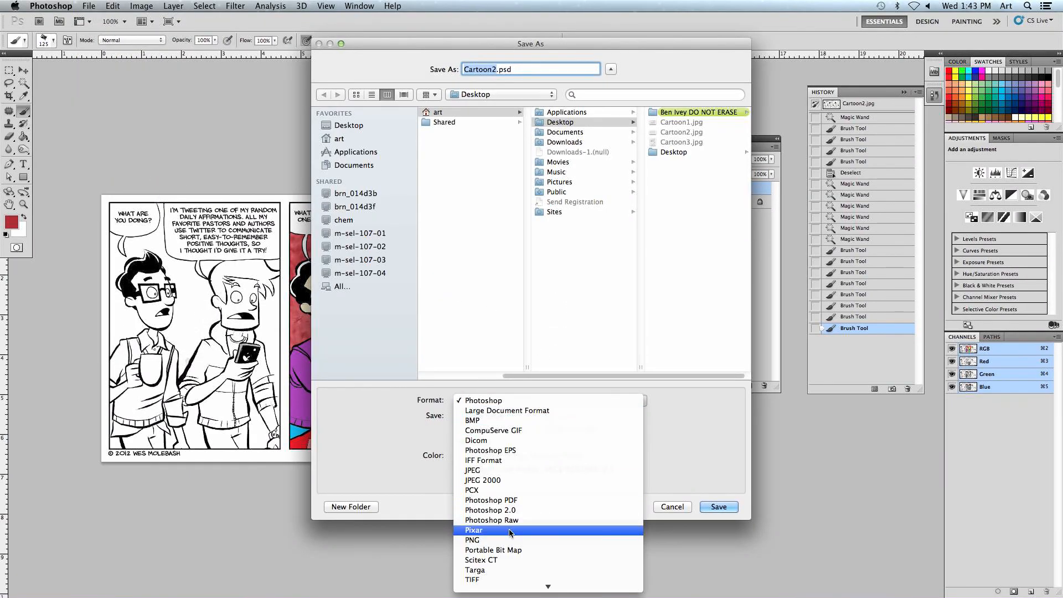
left_click(410, 496)
left_click(668, 506)
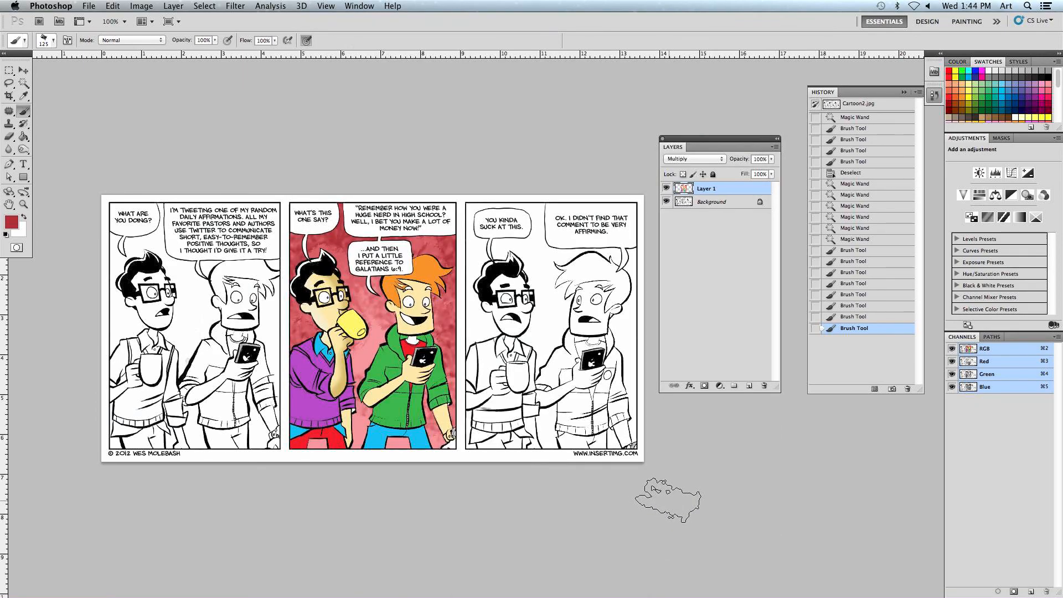
- Return to the standard screen mode and enlarge the document window around the comic strip
key("f")
key("f")
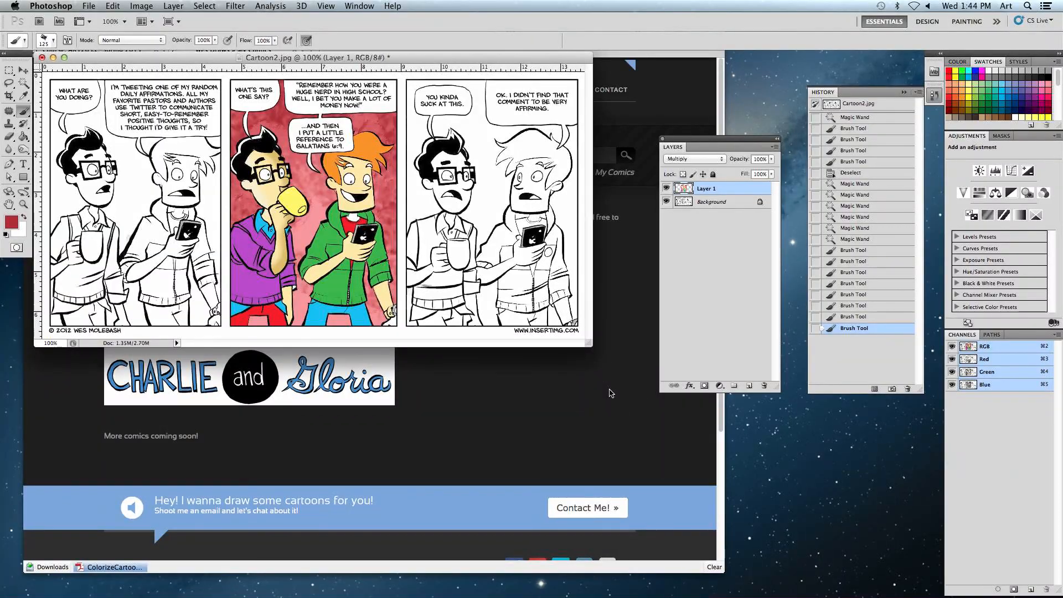
left_click_drag(591, 347, 796, 505)
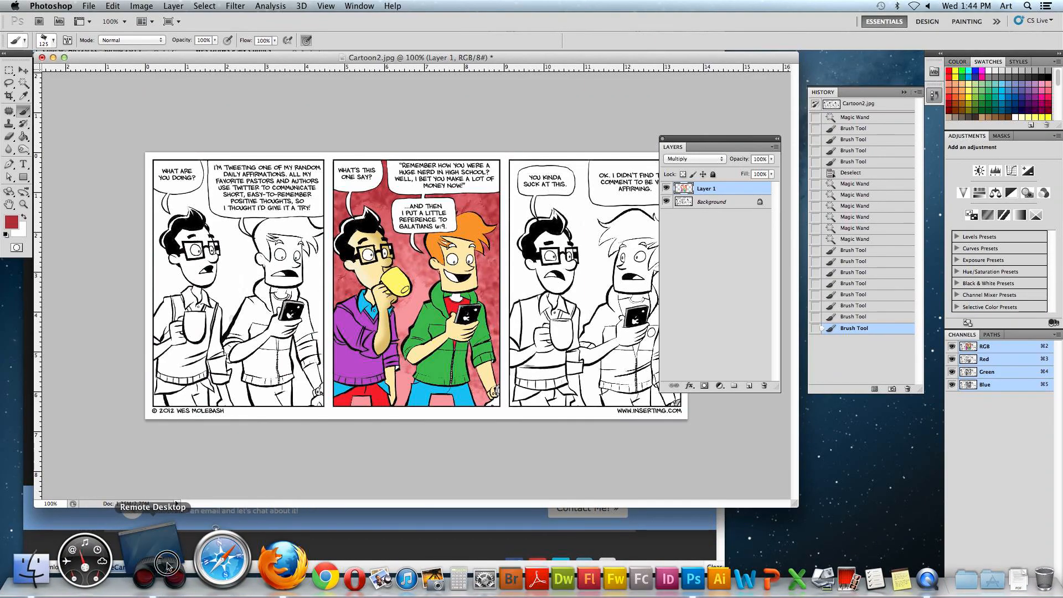
- Switch to Remote Desktop and stop the Share Screen task
left_click(149, 583)
left_click(540, 79)
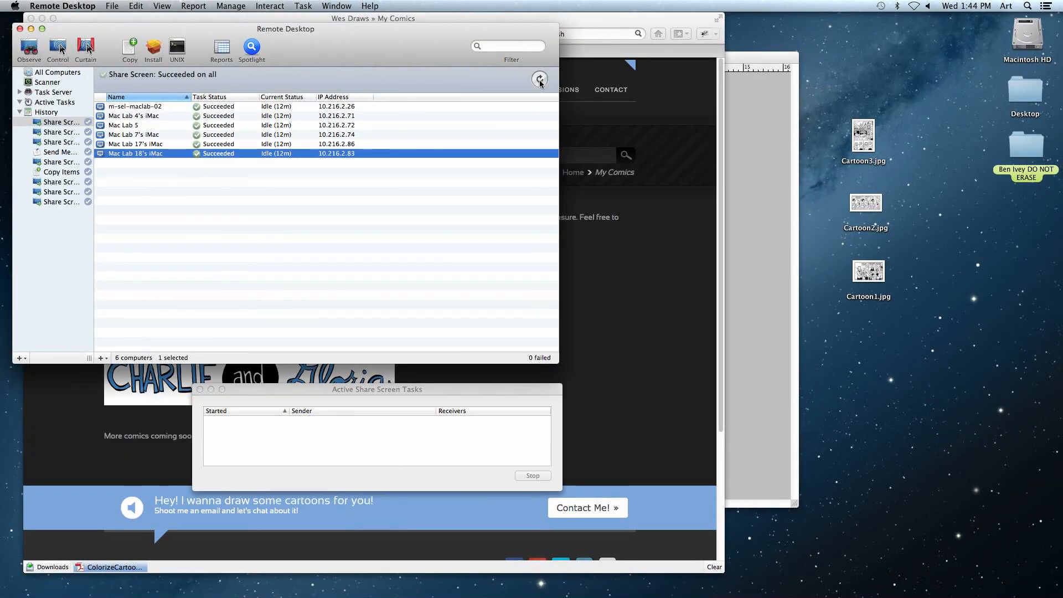